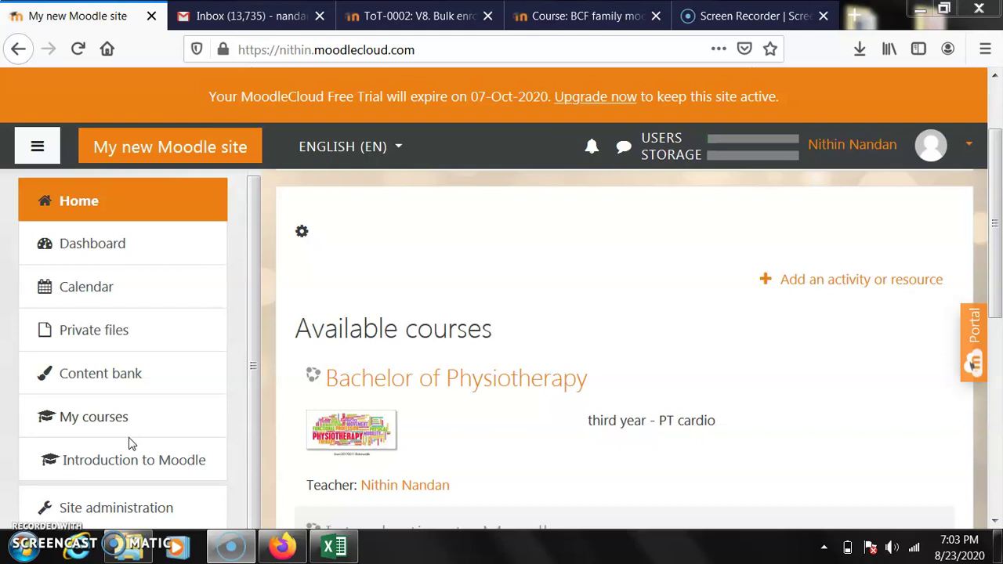
Step: Switch to Excel and save the student list to the Desktop in CSV (Comma delimited) format as "test students.csv,,,5.csv", keeping that format
click(343, 546)
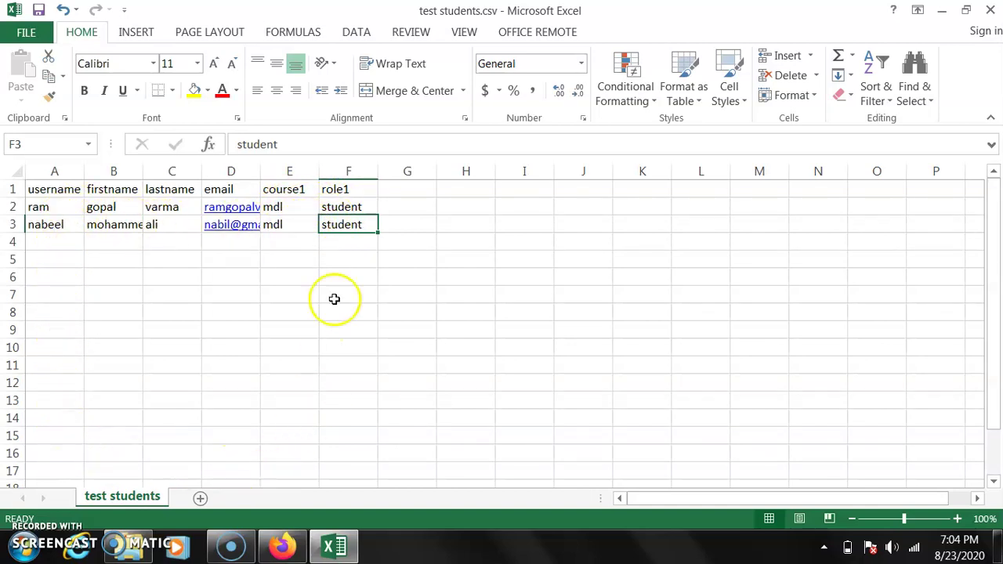
click(23, 36)
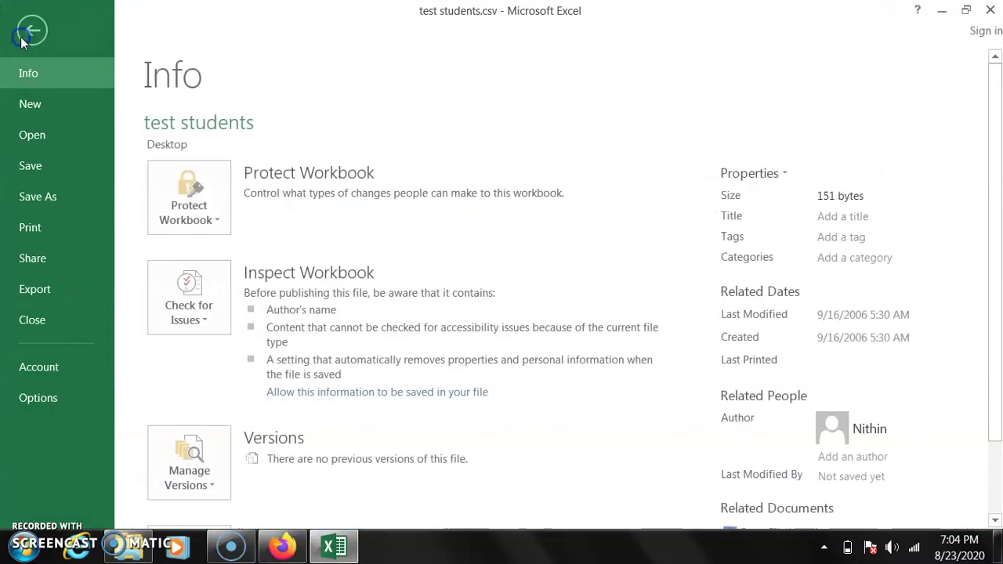
click(30, 202)
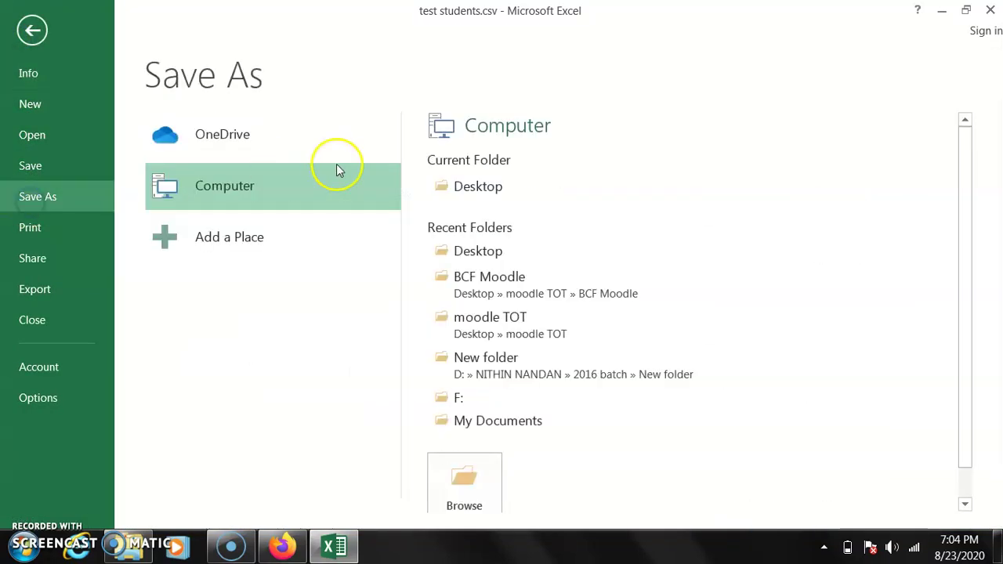
click(468, 180)
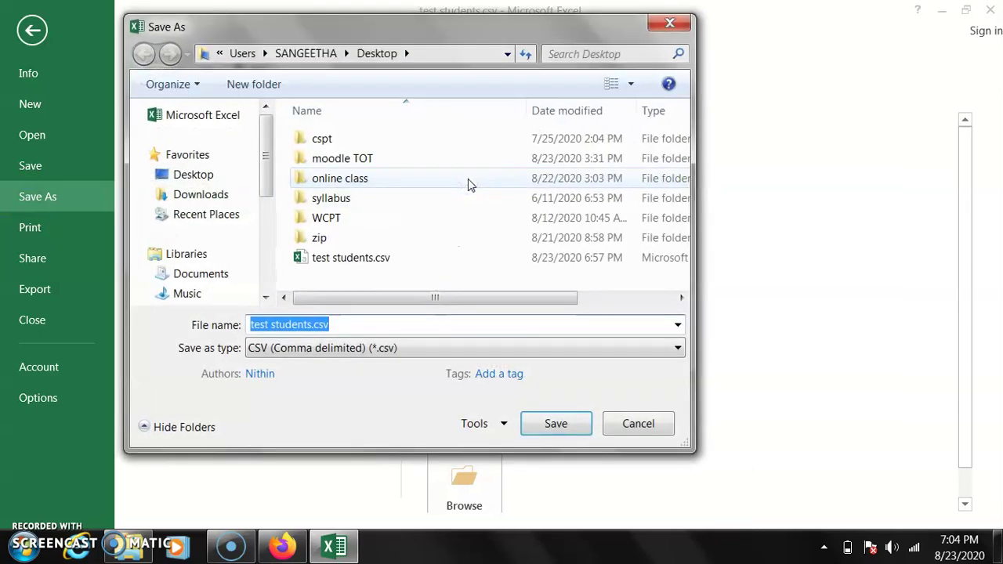
click(348, 324)
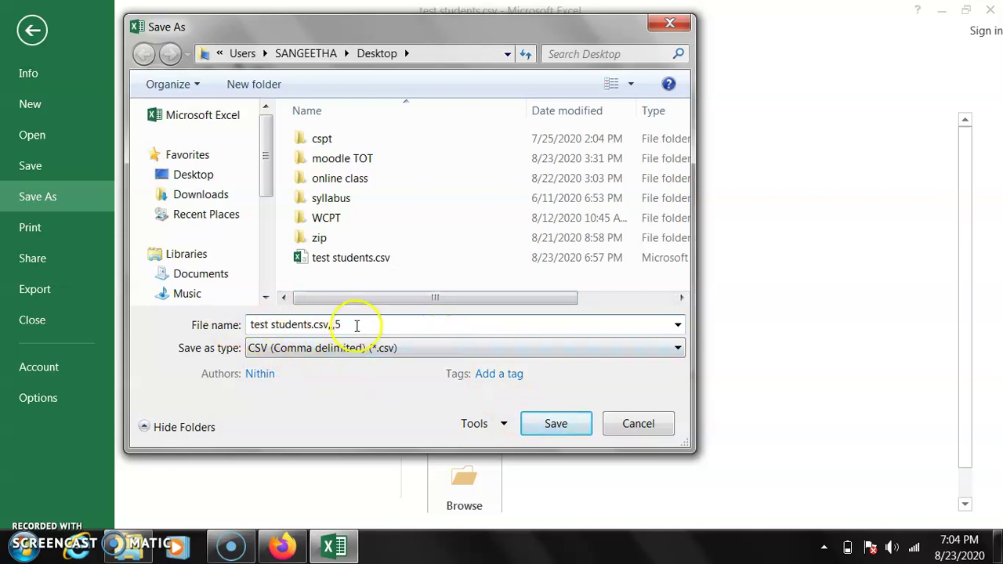
click(304, 351)
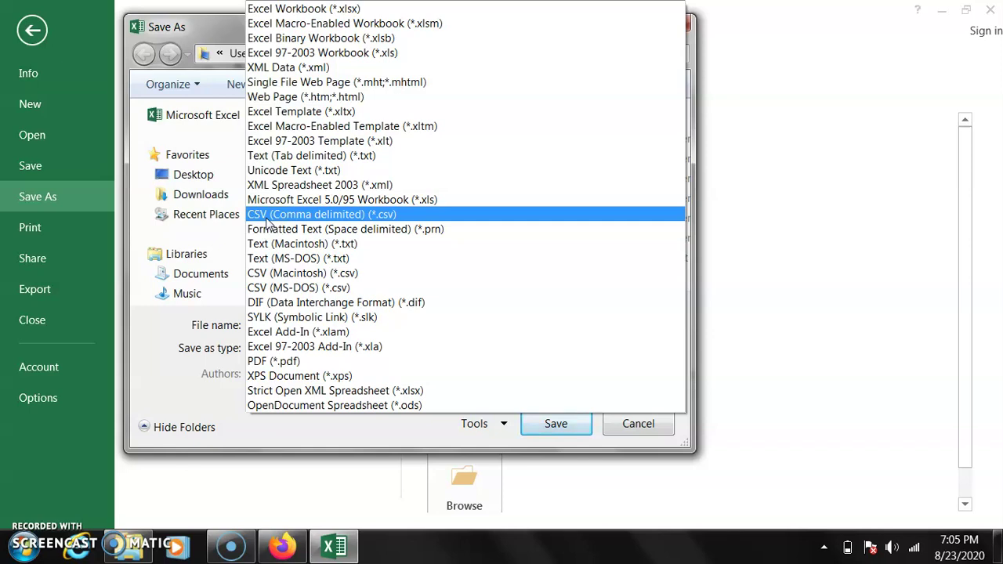
mouse_move(269, 225)
mouse_down()
mouse_move(285, 246)
mouse_move(287, 286)
mouse_move(286, 225)
mouse_up()
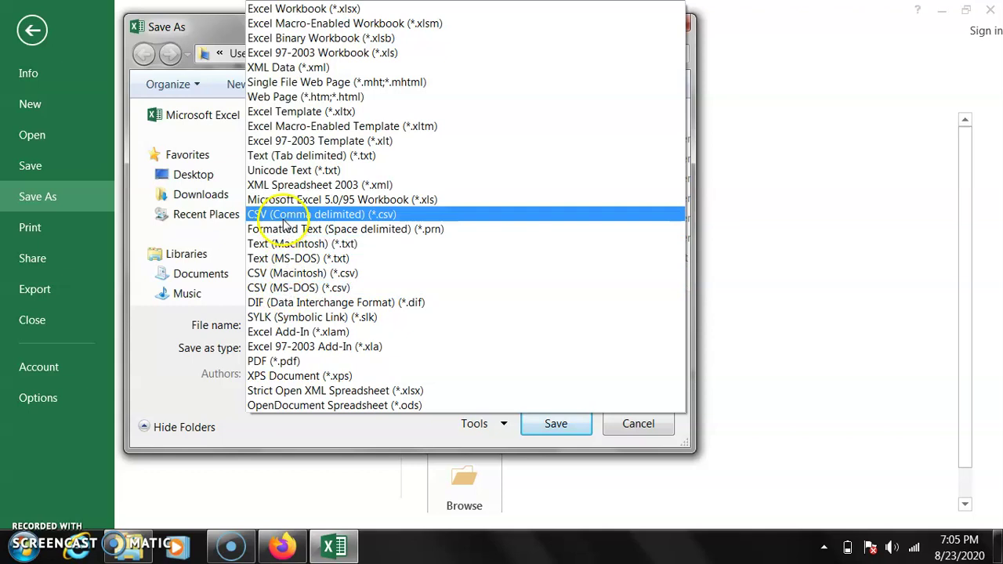
drag(373, 225, 298, 213)
click(556, 423)
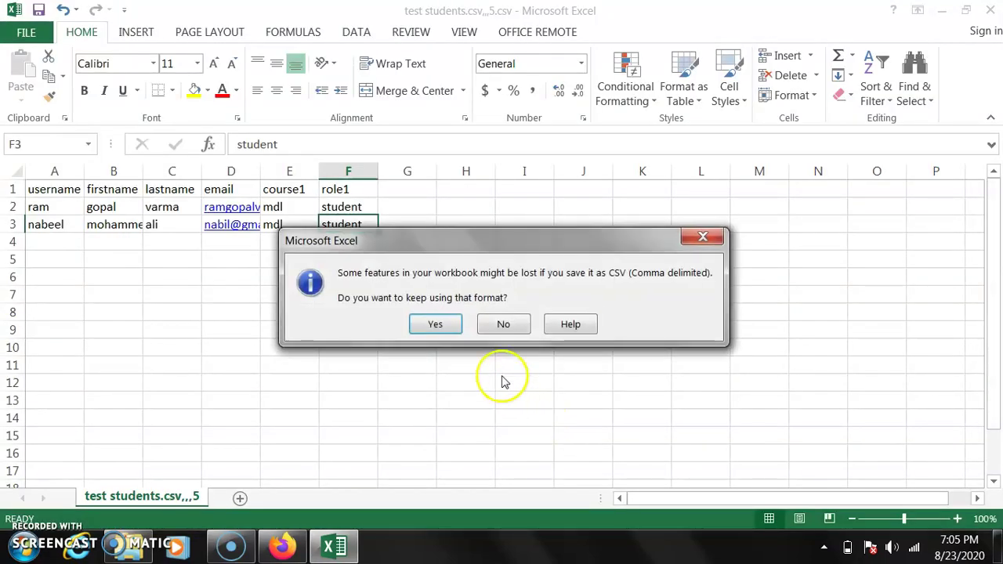
click(436, 325)
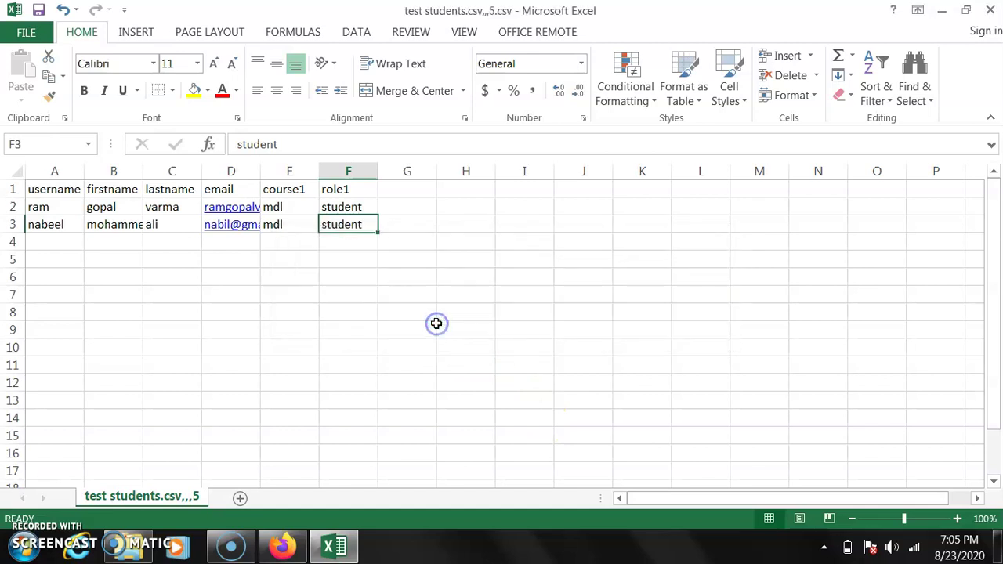
Step: Switch to the Moodle site in Firefox and open the Bachelor of Physiotherapy course
click(284, 547)
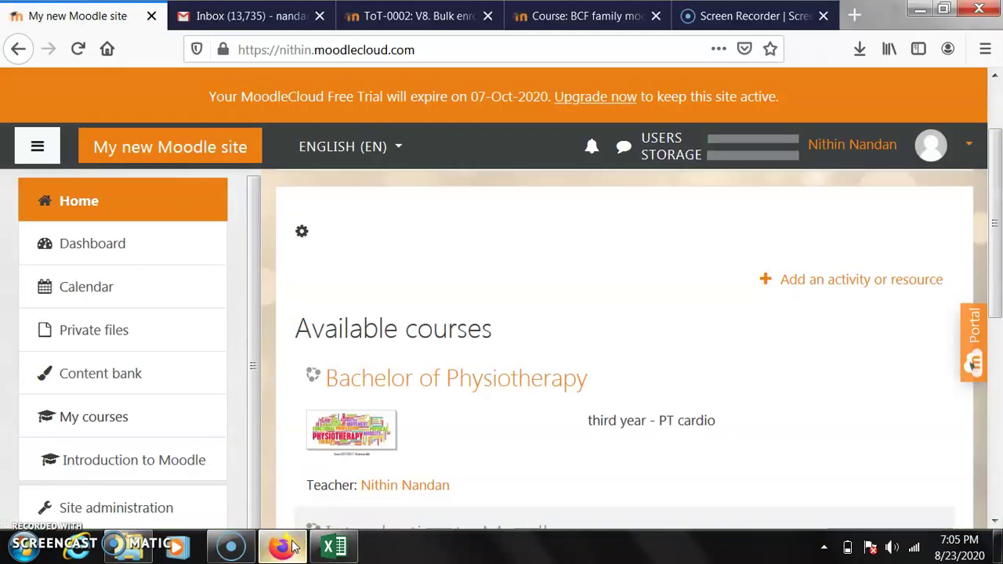
click(377, 395)
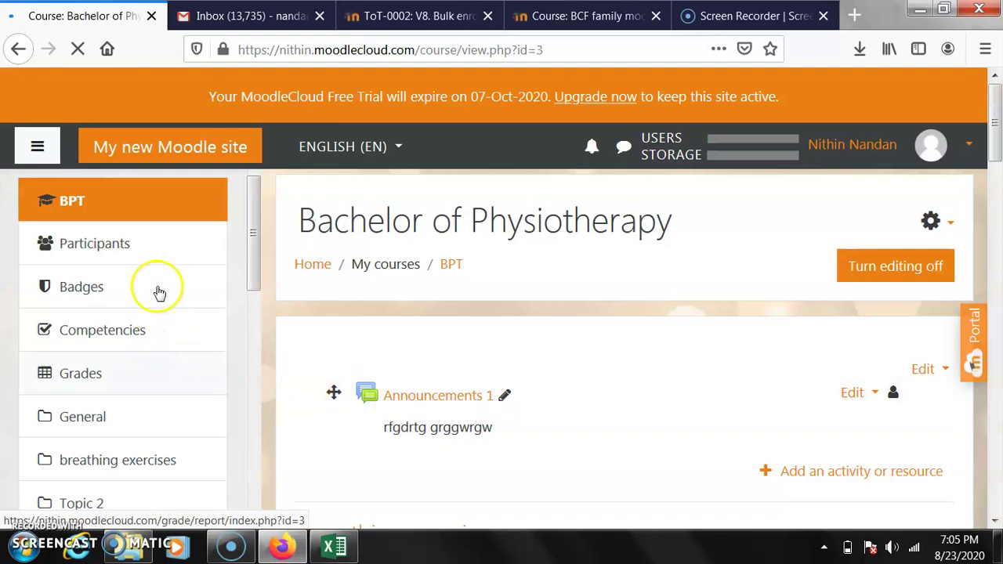
click(116, 258)
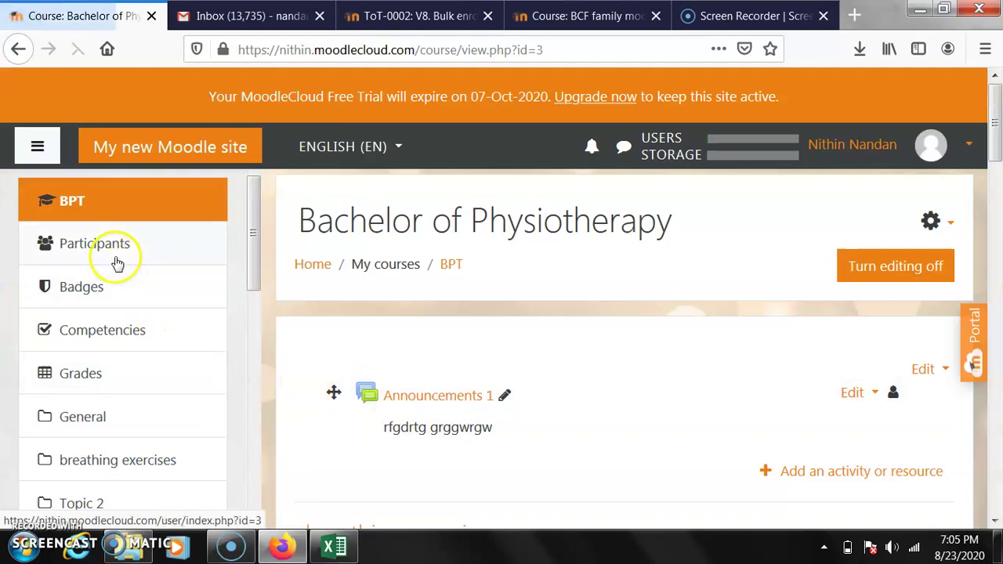
Step: Go to Site administration and open the Upload users page from the user account tools
click(257, 239)
drag(256, 239, 249, 526)
click(127, 510)
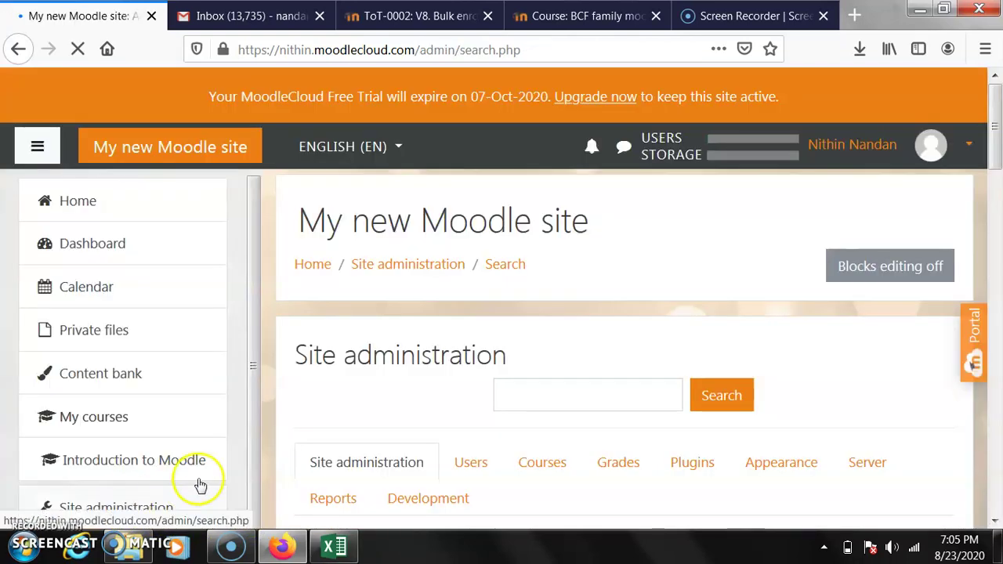
click(465, 445)
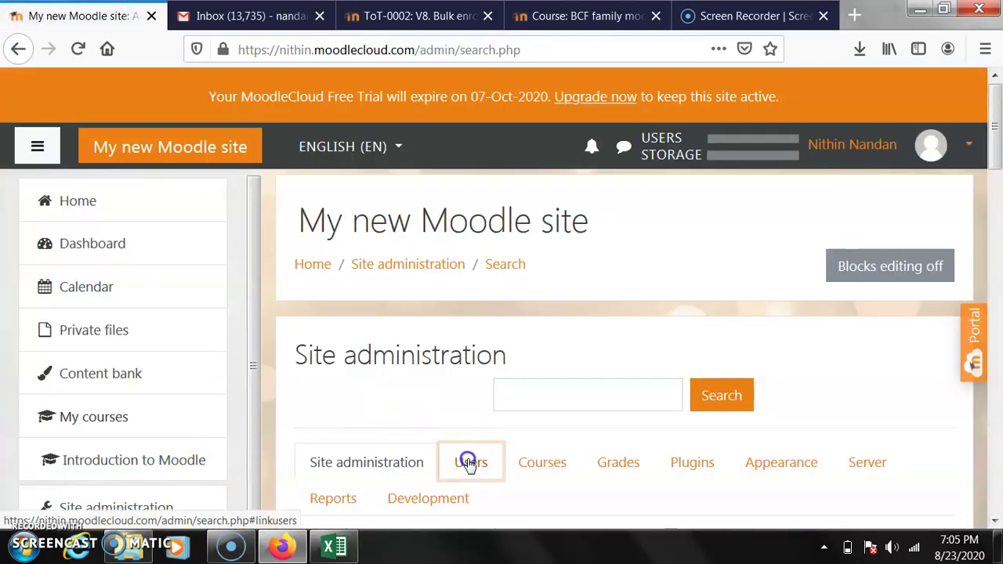
click(470, 464)
scroll(800, 282, down, 5)
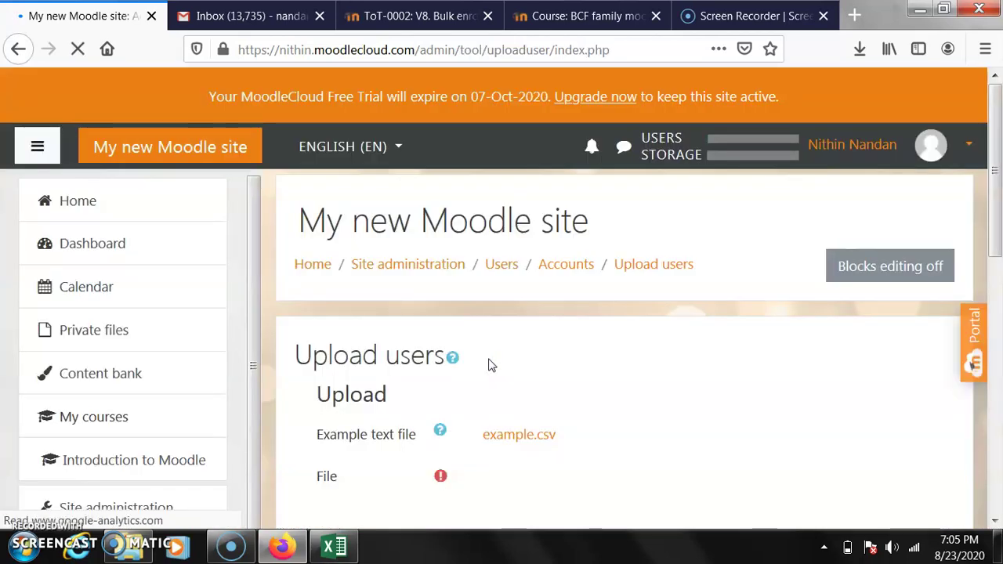
Step: Choose "test students.csv,,,5.csv" from the Desktop as the attachment for the Upload users form
scroll(491, 363, down, 3)
click(540, 299)
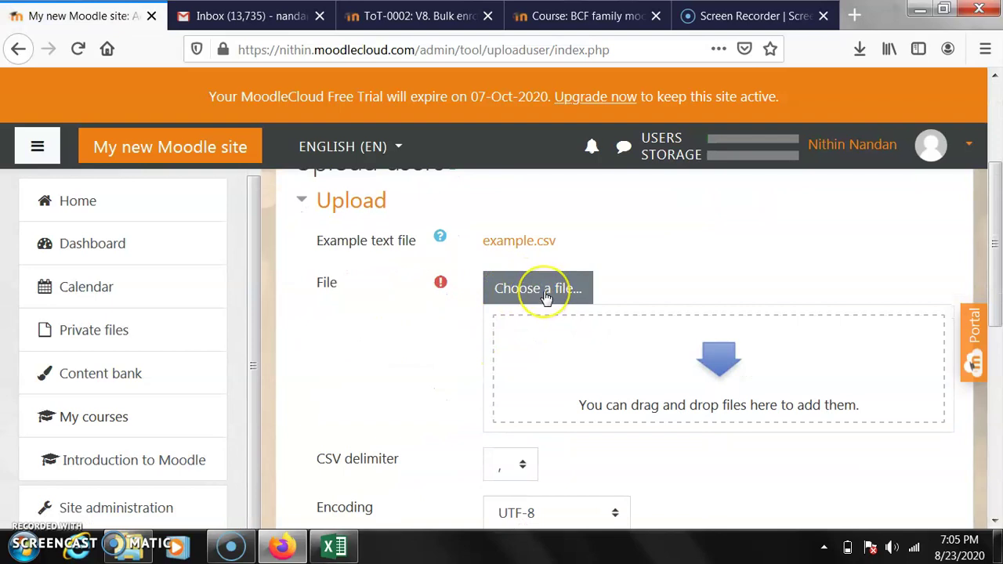
click(546, 298)
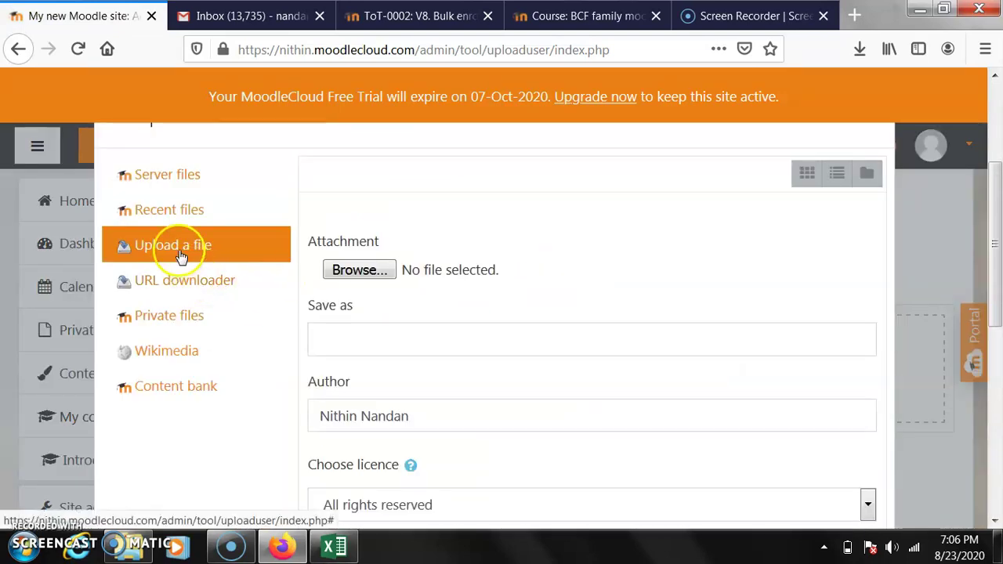
click(366, 274)
drag(816, 148, 784, 363)
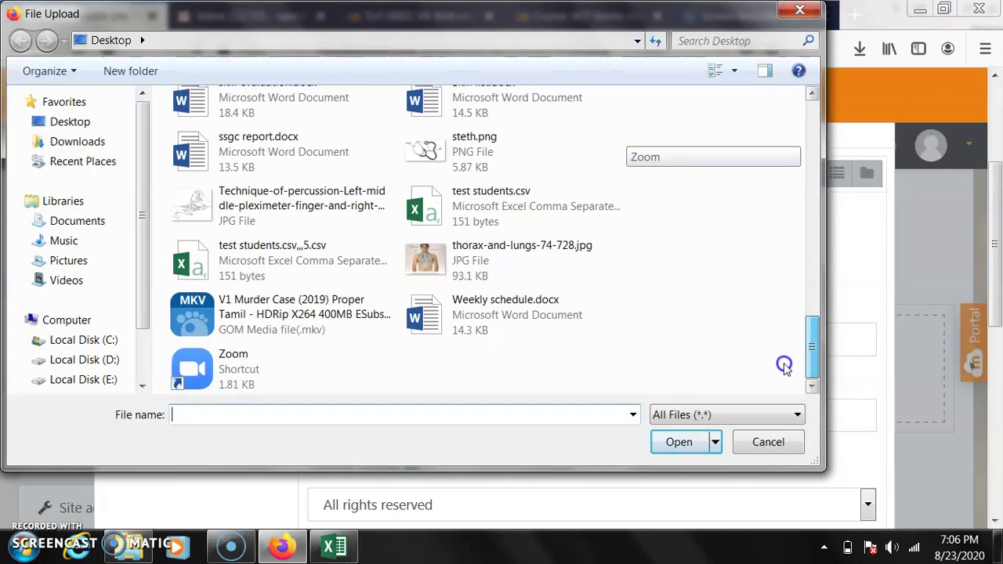
click(273, 262)
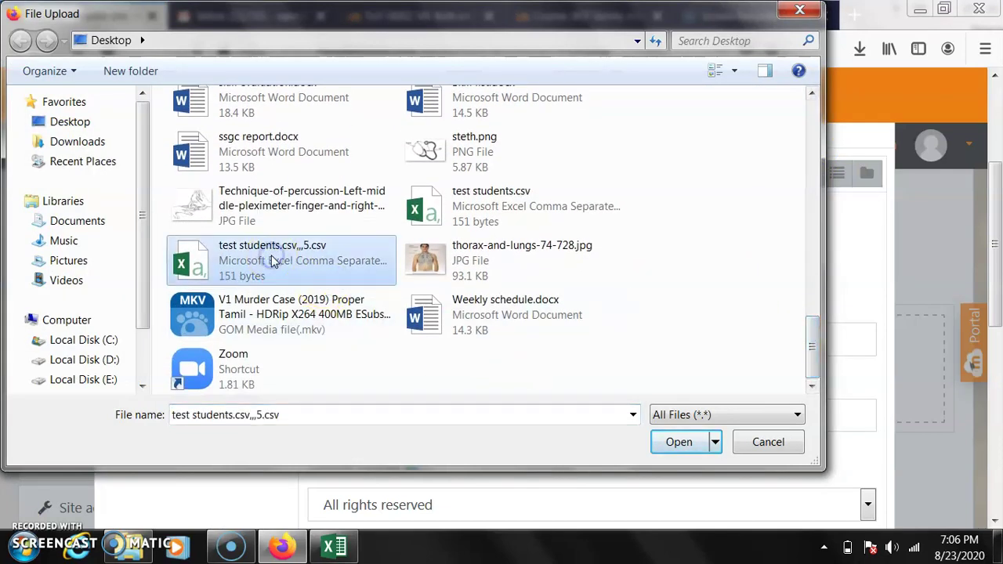
click(659, 443)
Step: Check the attached file's name and upload it to the Upload users form
scroll(586, 387, down, 5)
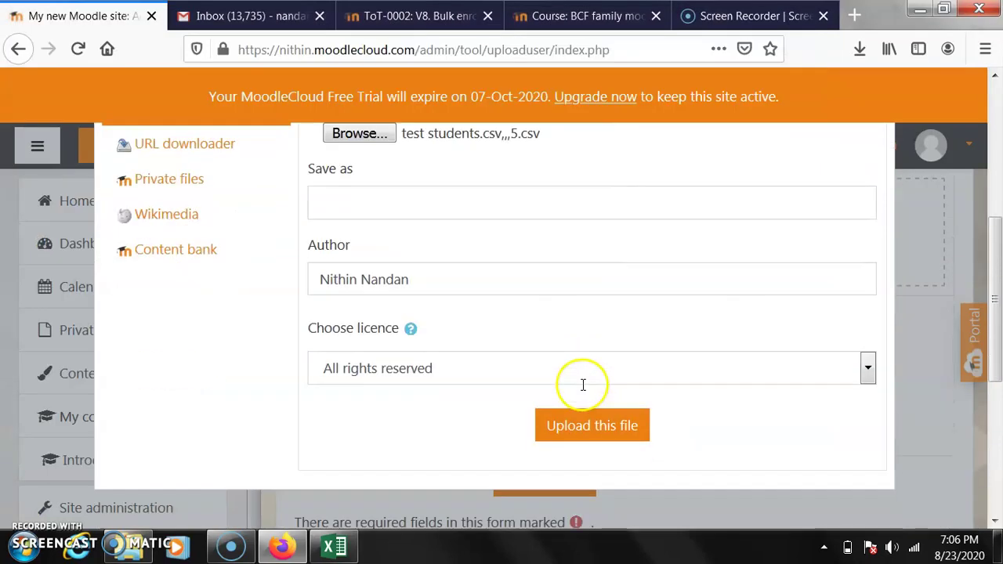
scroll(577, 367, up, 3)
scroll(577, 375, up, 3)
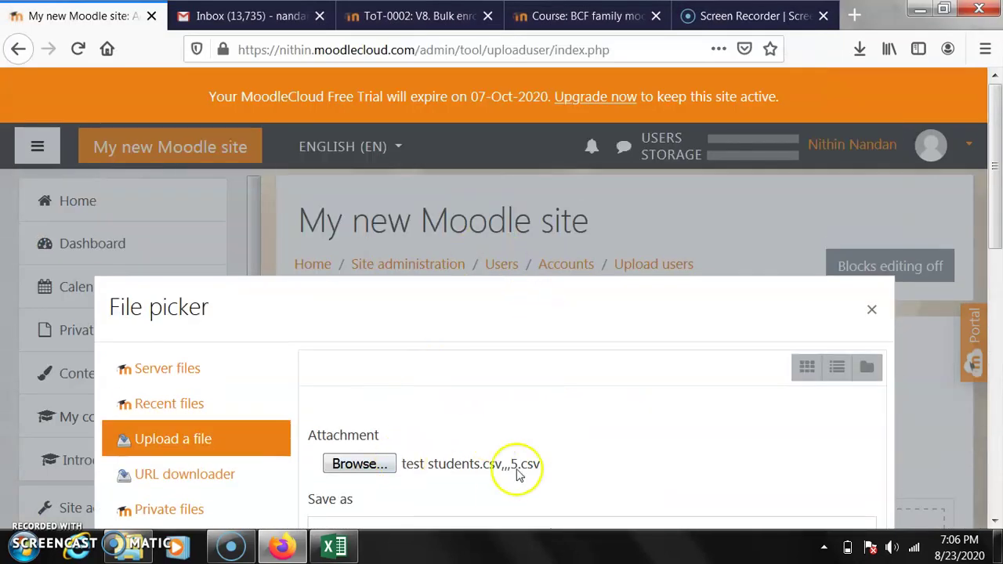
scroll(511, 457, down, 8)
click(580, 184)
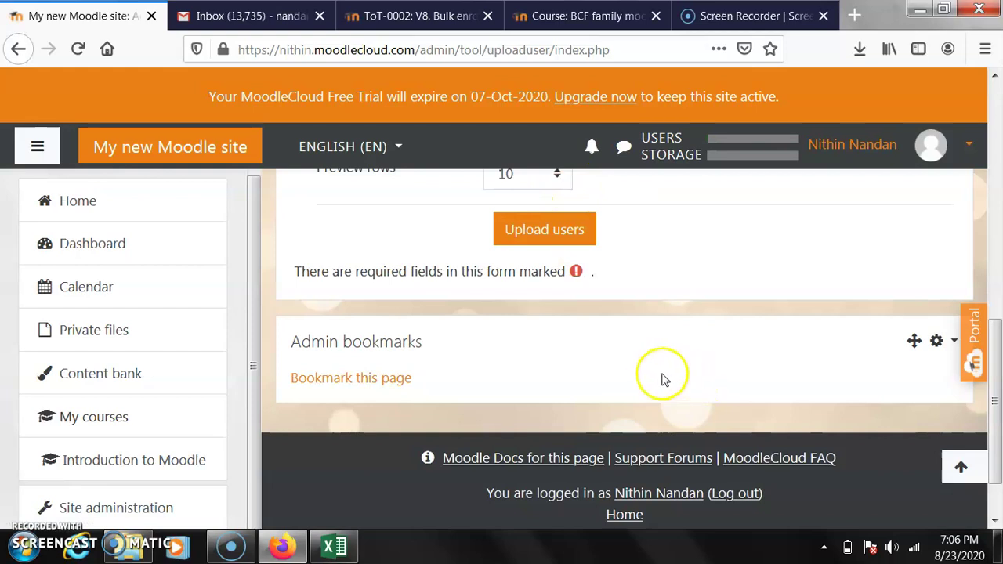
Step: Submit the Upload users form with the comma delimiter, UTF-8 encoding and 10 preview rows to preview the users
scroll(663, 379, up, 5)
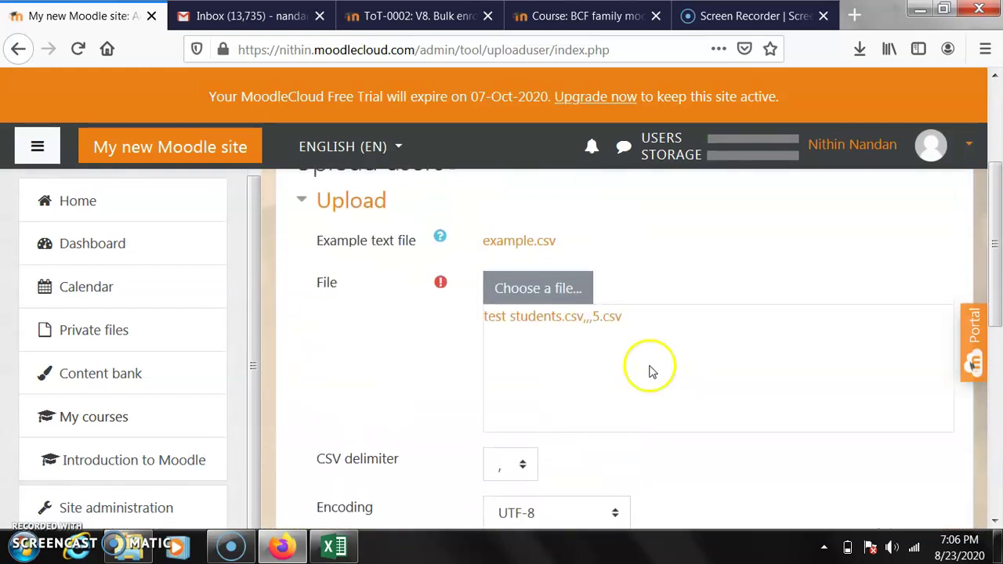
scroll(541, 352, down, 3)
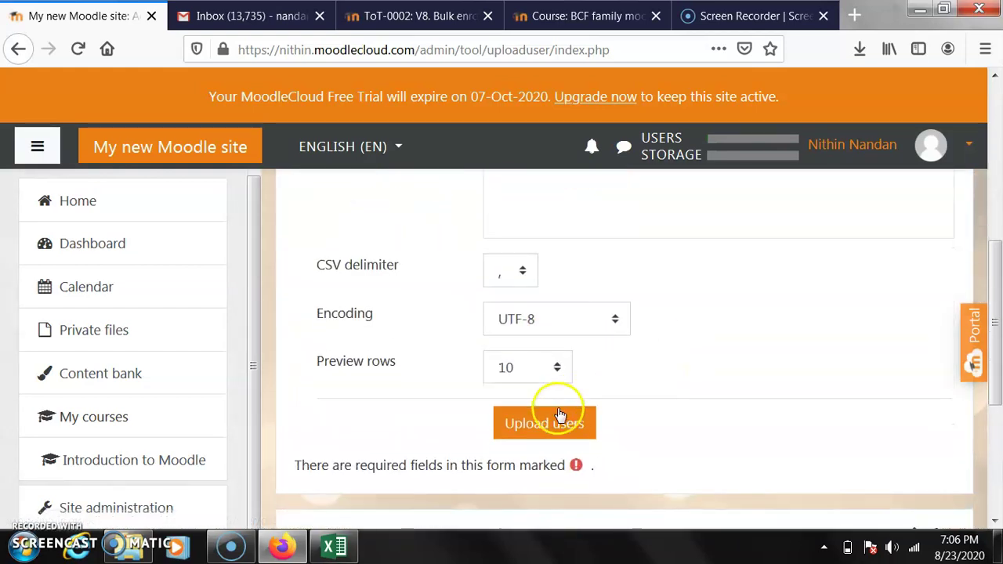
click(555, 427)
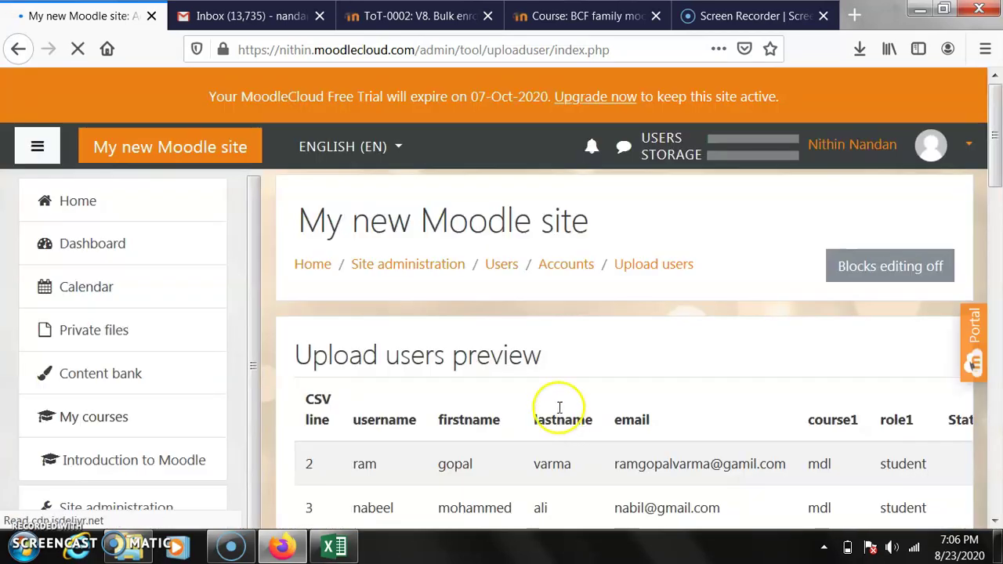
Step: Review the previewed student rows, the upload settings and the default user values
scroll(567, 387, down, 3)
scroll(559, 381, up, 1)
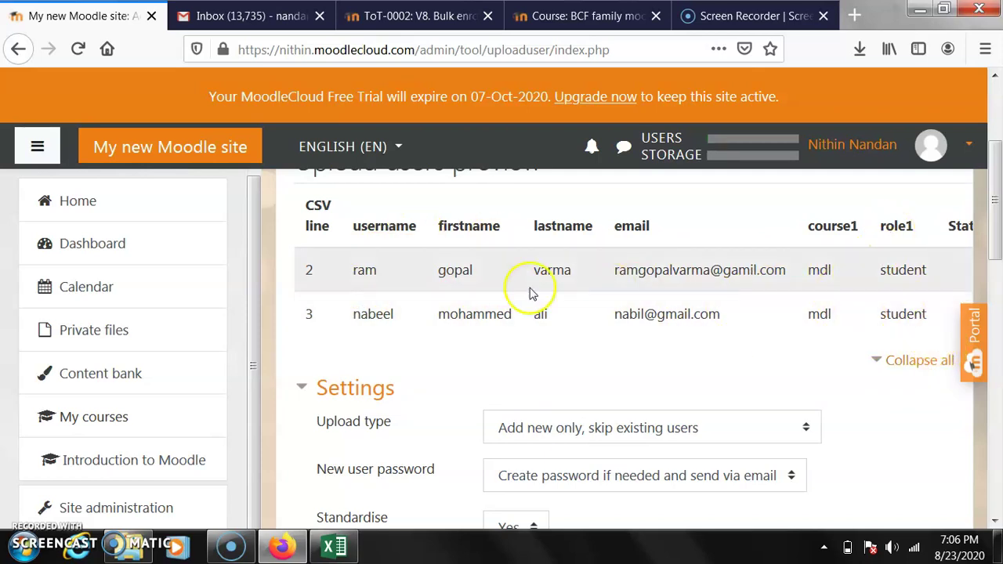
scroll(596, 374, down, 5)
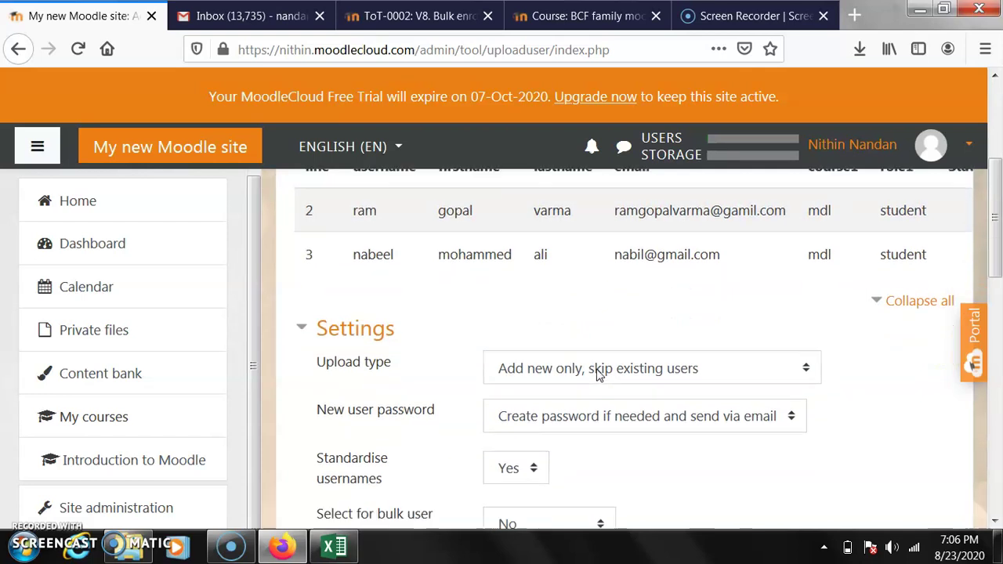
scroll(510, 365, down, 10)
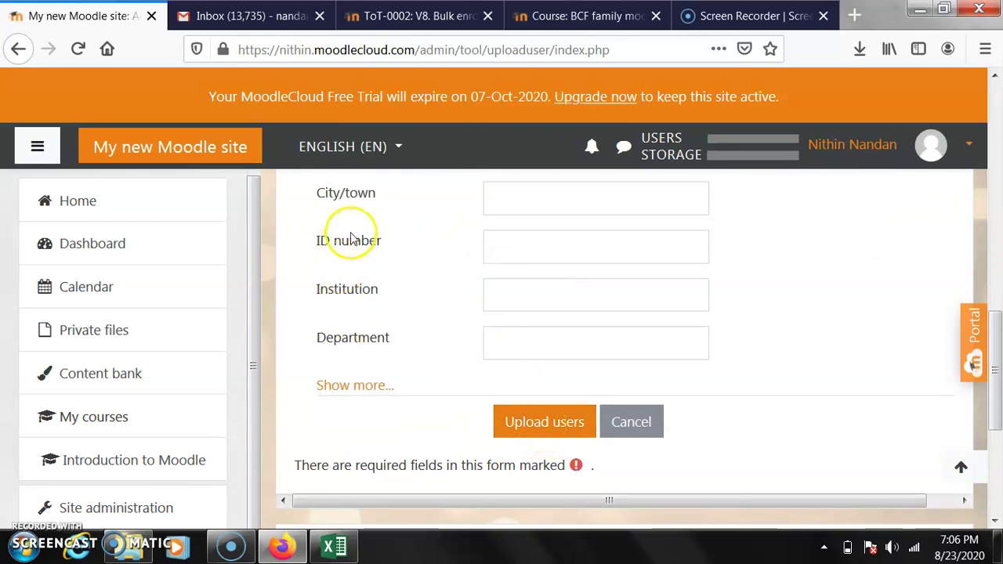
scroll(348, 235, up, 5)
scroll(460, 422, up, 4)
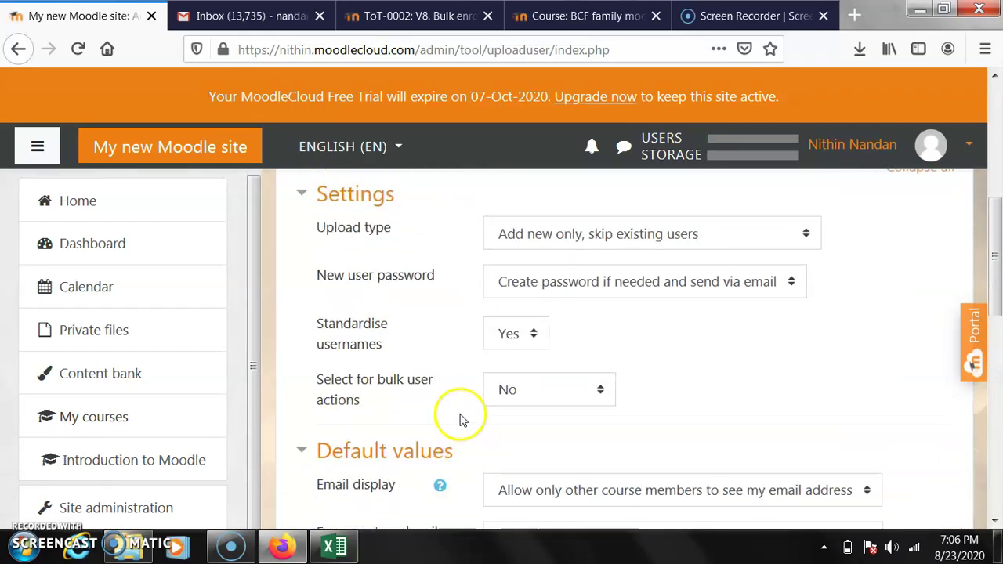
scroll(460, 420, up, 2)
scroll(461, 410, down, 4)
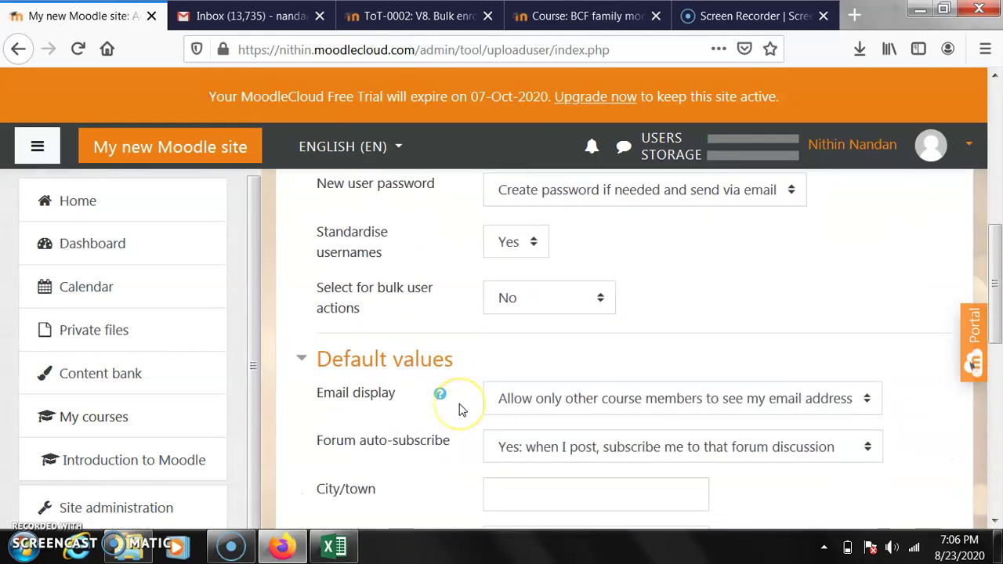
scroll(461, 410, down, 4)
scroll(461, 410, down, 2)
Step: Run the user upload with the existing settings and review the upload results
click(536, 423)
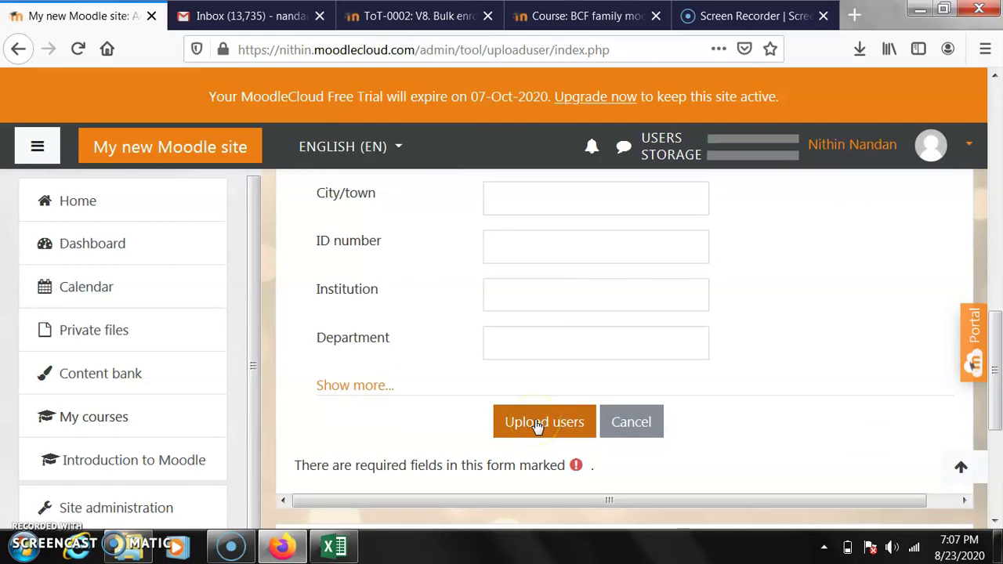
click(545, 427)
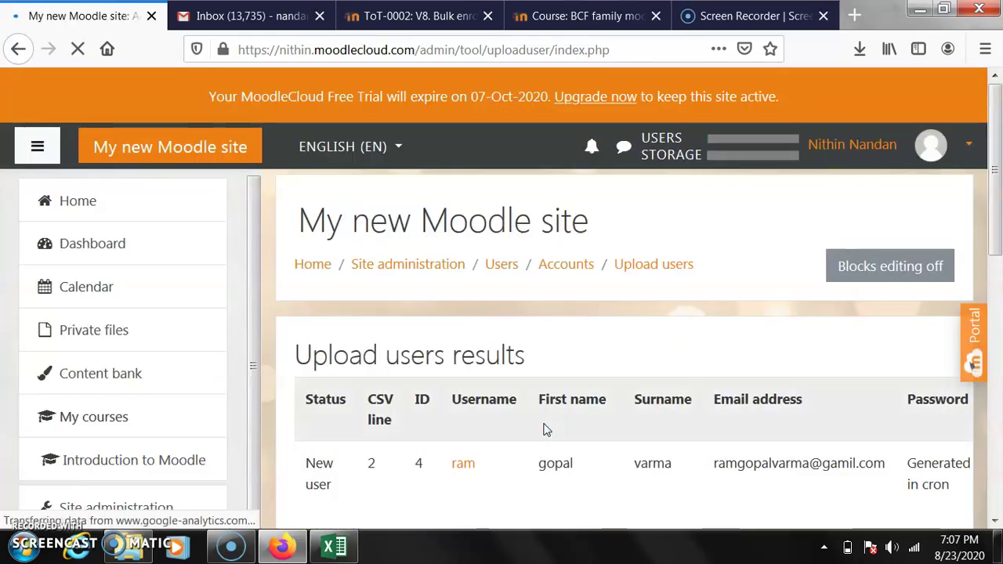
scroll(588, 369, down, 3)
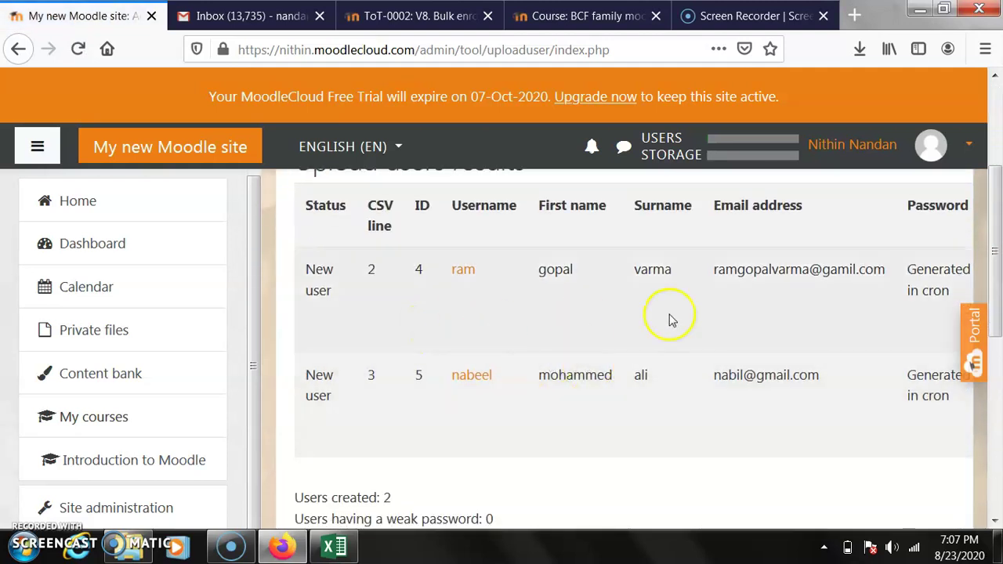
scroll(588, 376, down, 3)
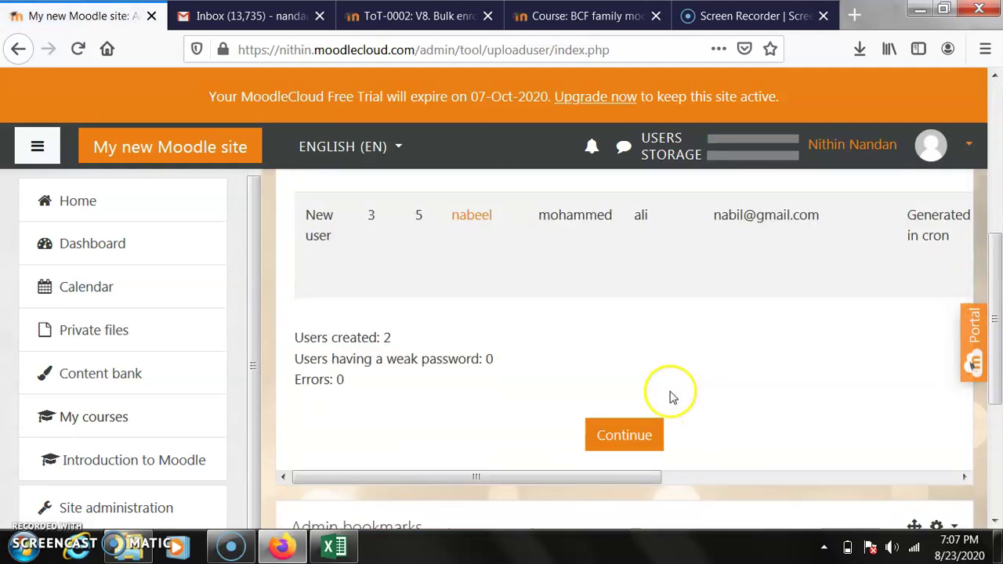
scroll(647, 337, up, 1)
scroll(638, 340, down, 2)
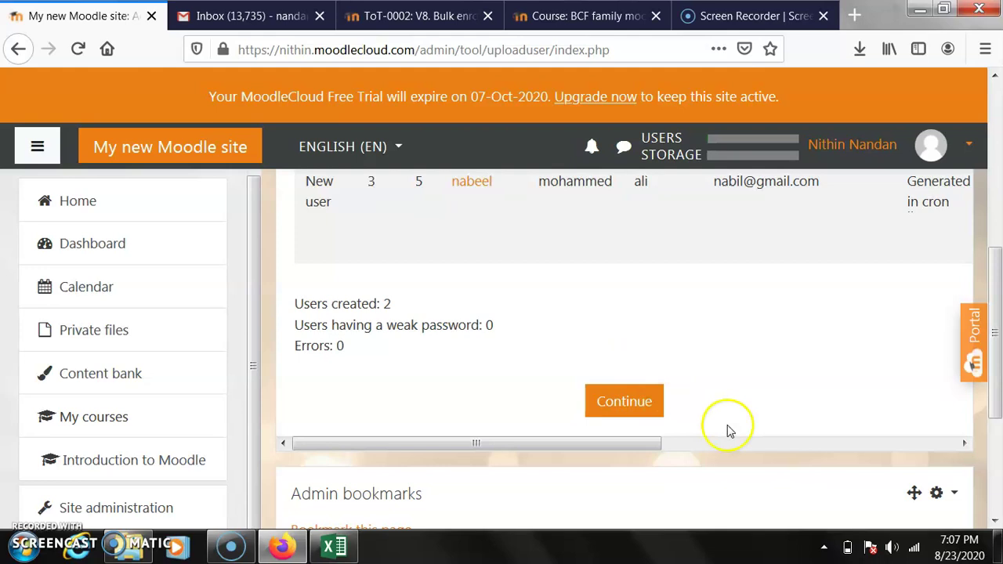
Step: Continue from the upload results back to the empty Upload users form
click(635, 417)
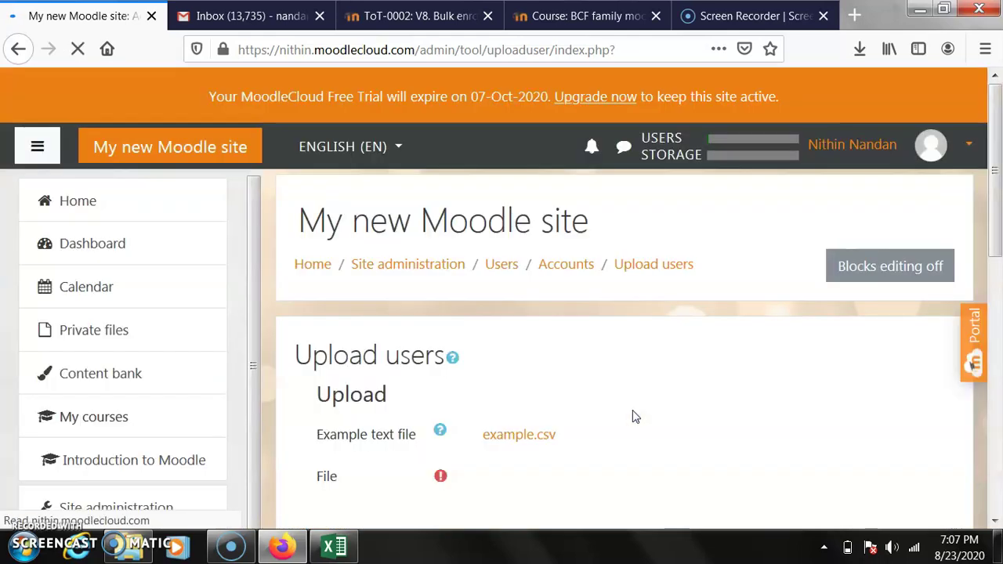
scroll(380, 349, down, 2)
scroll(380, 349, down, 4)
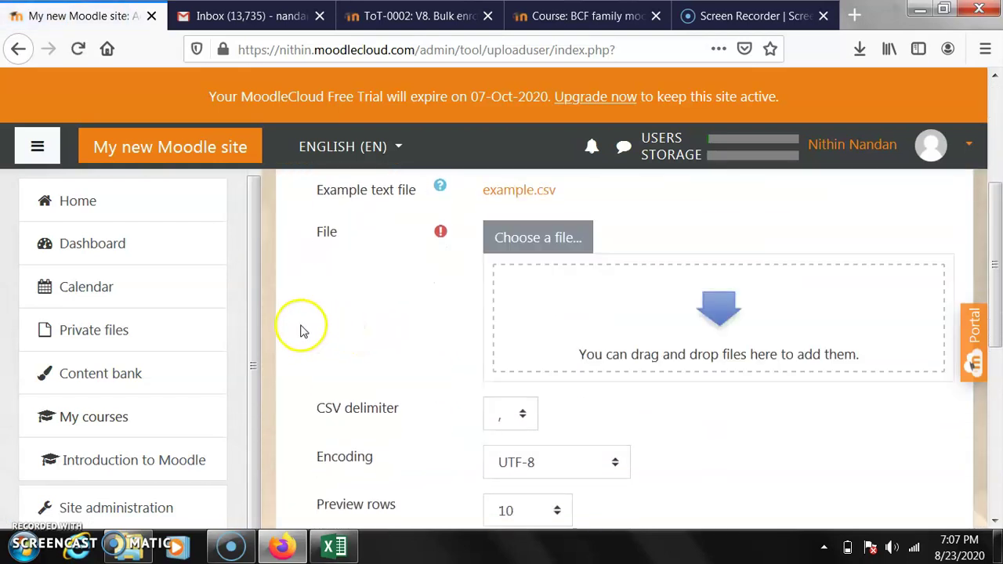
scroll(447, 365, up, 4)
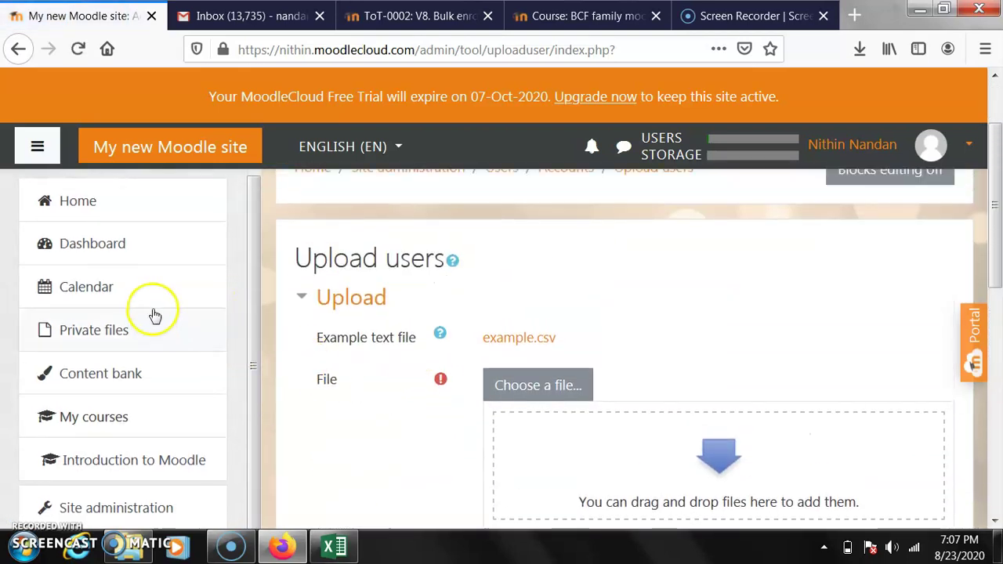
Step: Go to the site home, open the Bachelor of Physiotherapy course and show its participants
click(79, 203)
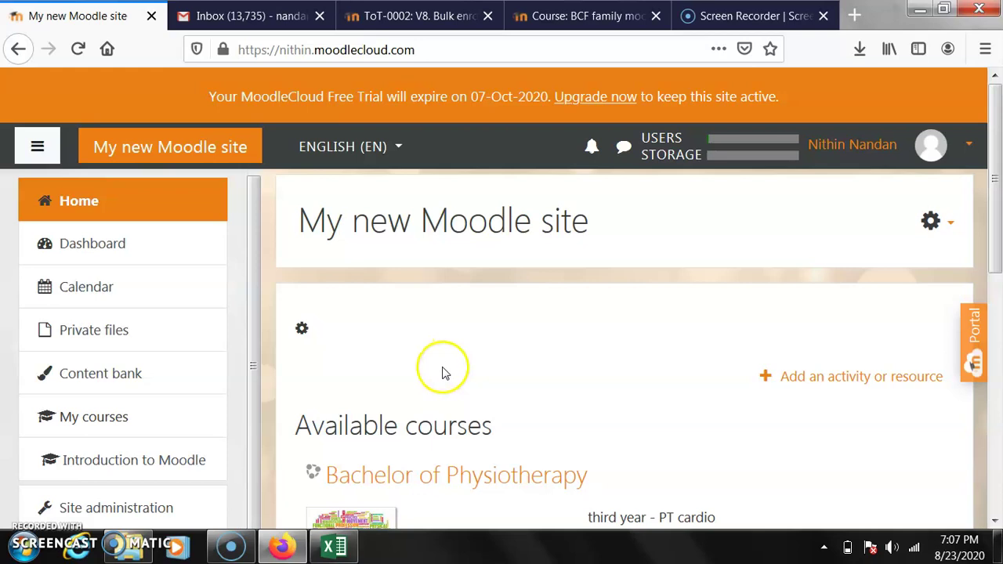
scroll(444, 370, down, 2)
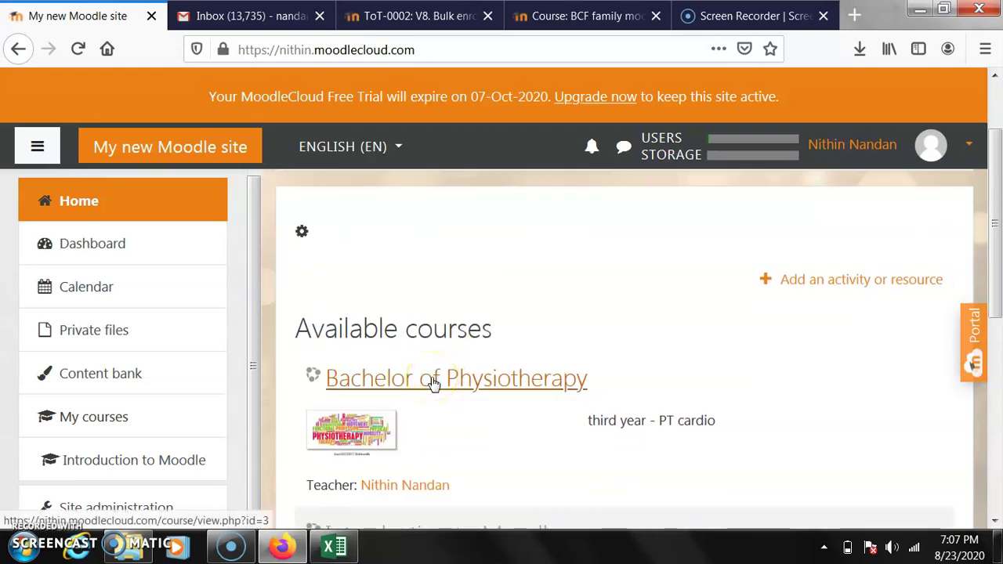
click(434, 382)
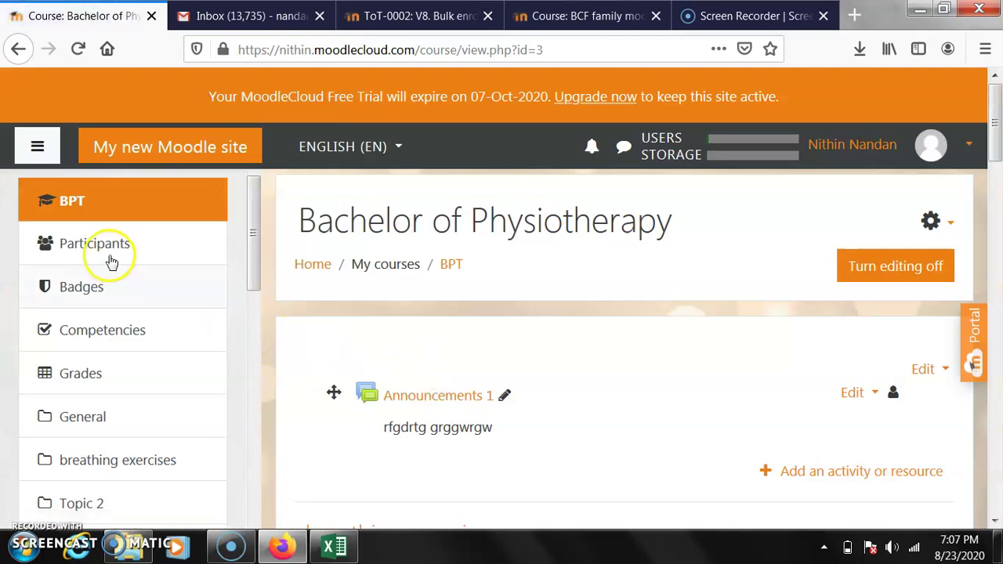
click(110, 249)
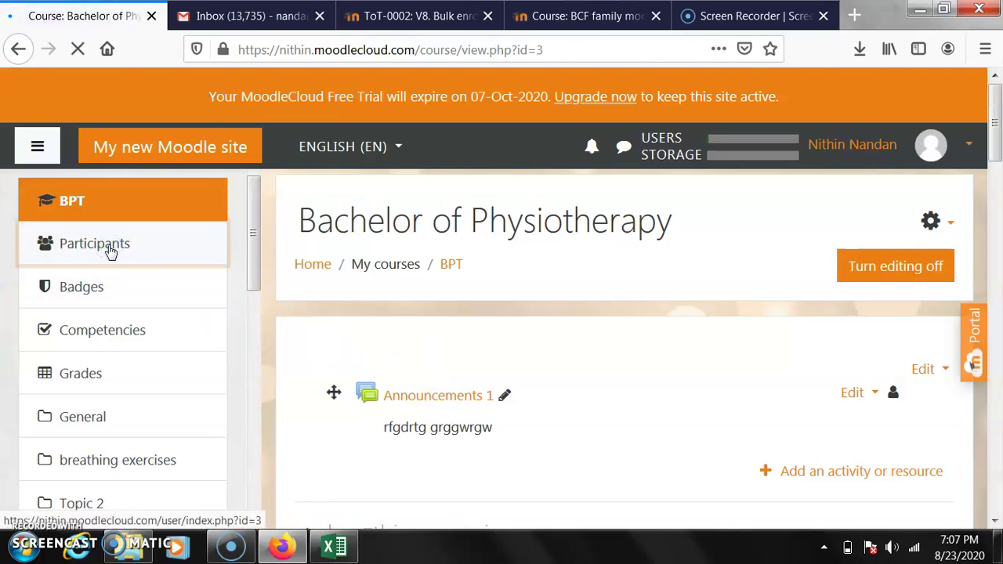
Step: Open the course's user enrolment form and select all three suggested users
scroll(875, 402, down, 2)
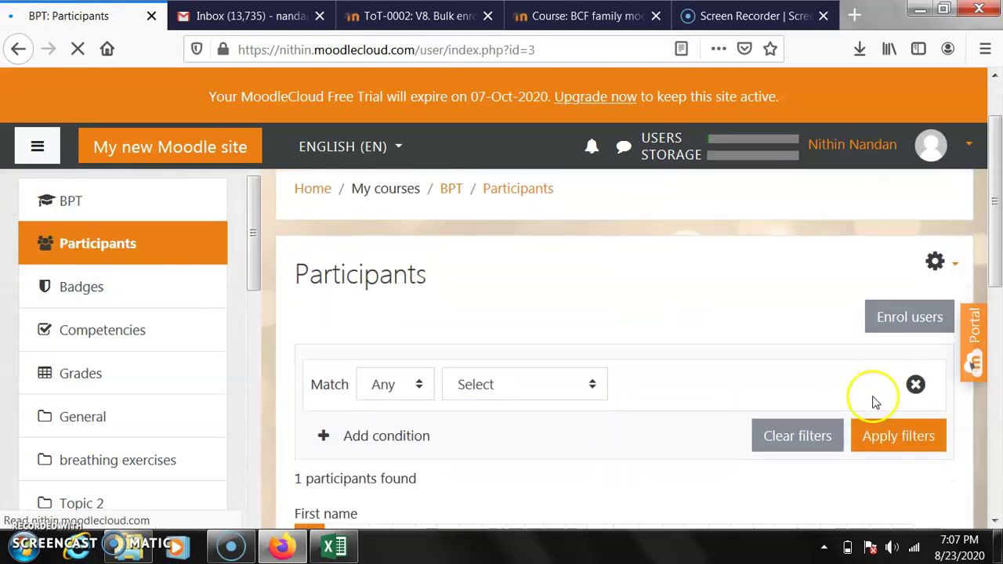
click(903, 308)
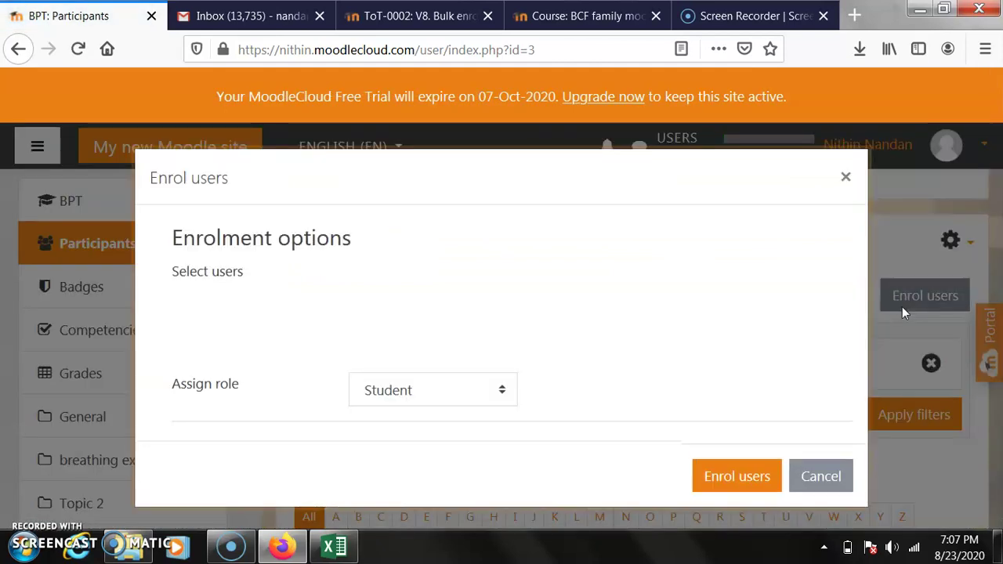
click(690, 354)
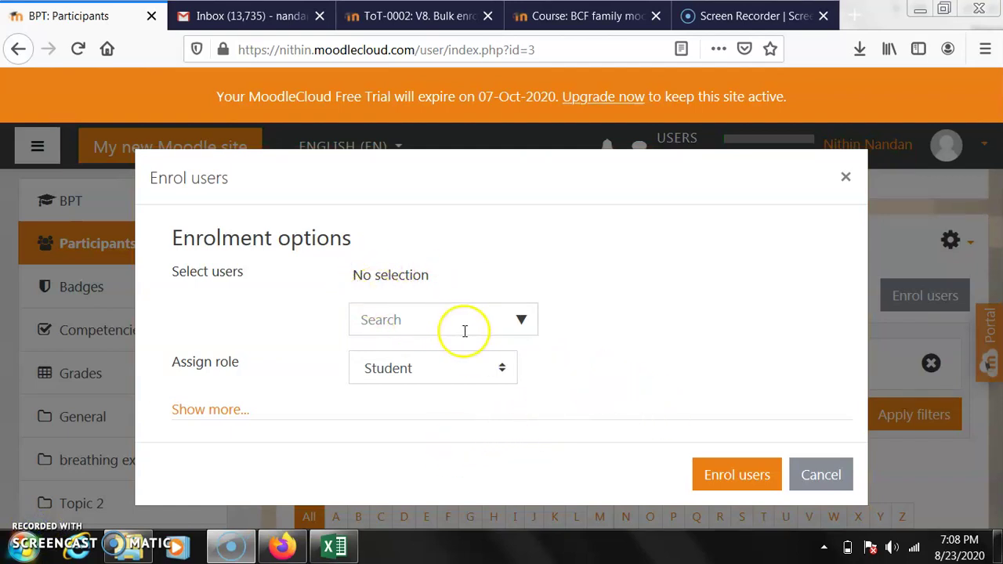
click(522, 322)
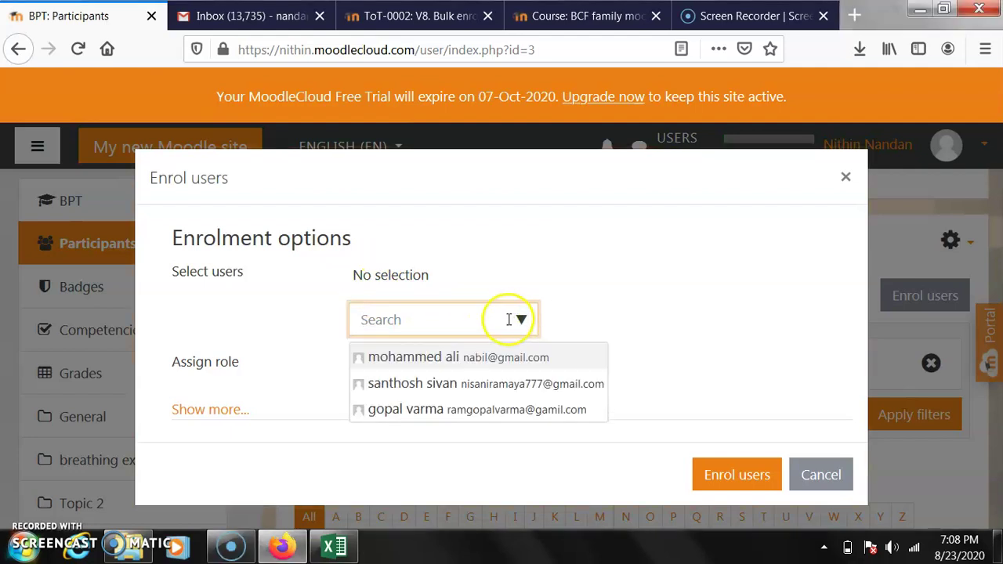
click(439, 379)
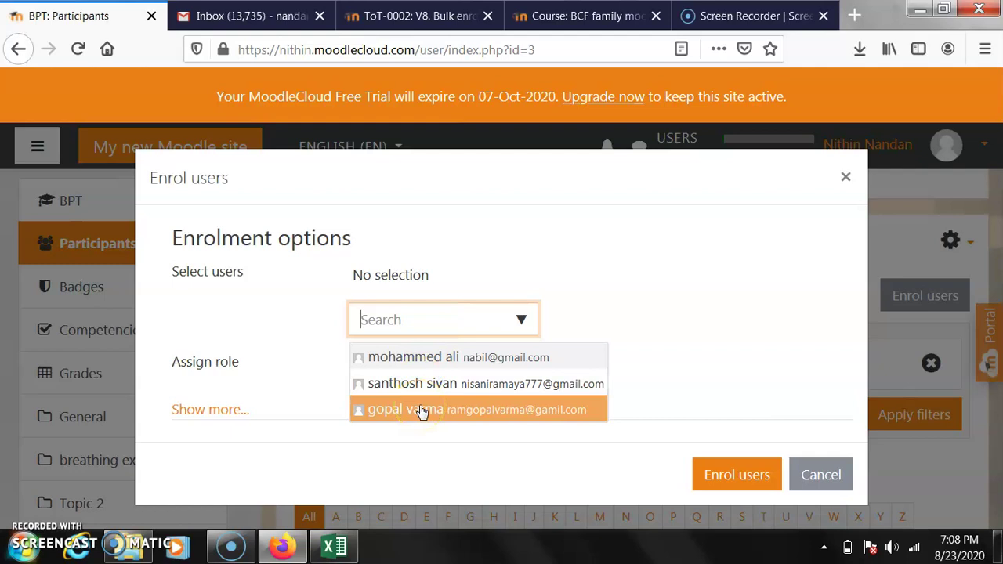
click(420, 367)
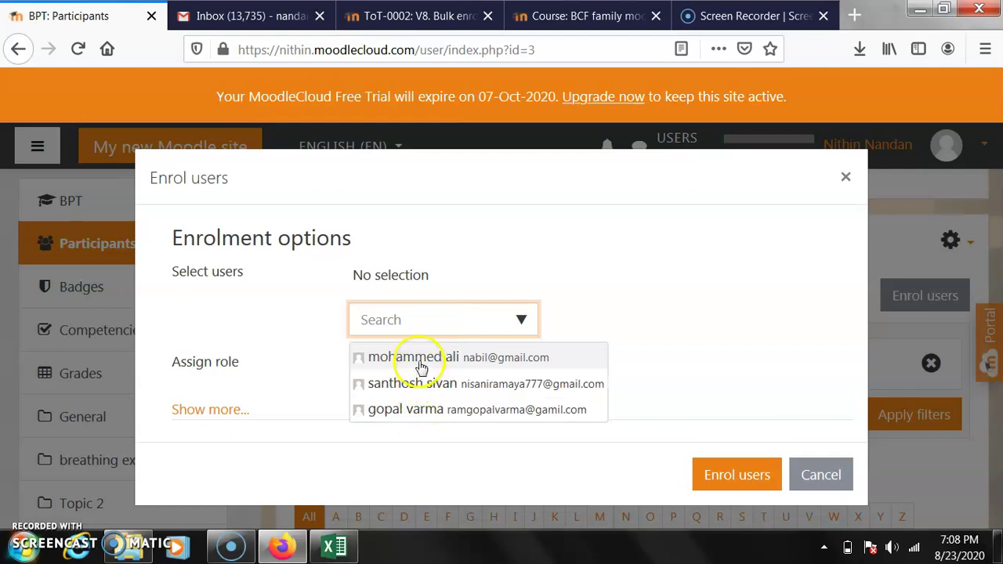
click(419, 363)
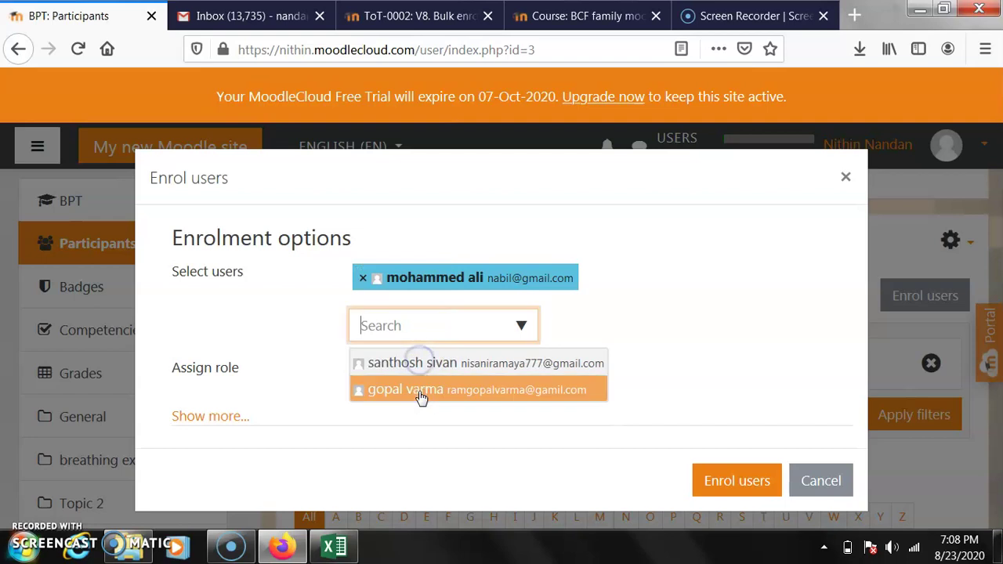
click(417, 391)
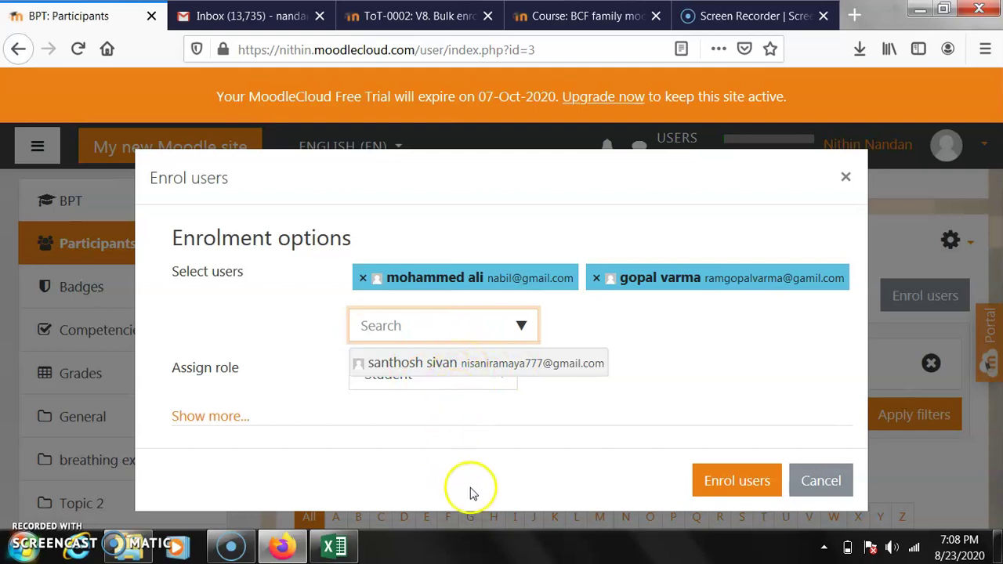
click(463, 369)
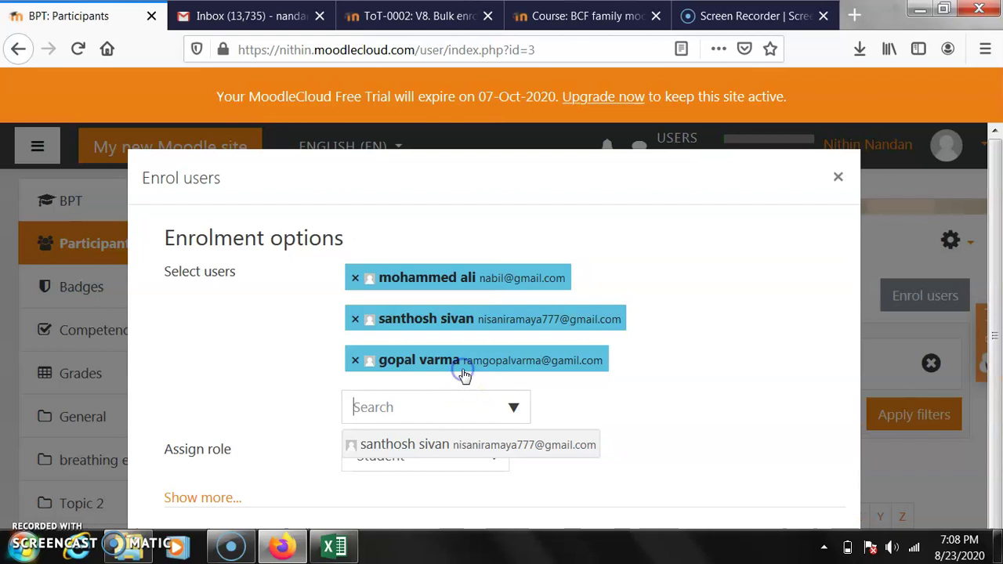
click(619, 413)
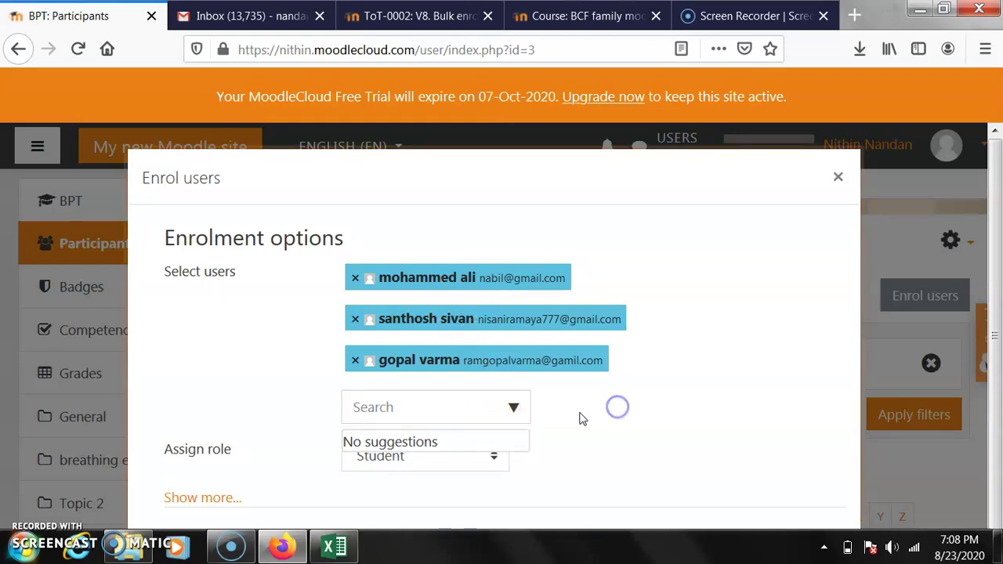
Step: Enrol the selected users with the Student role and check the updated participants list
click(492, 457)
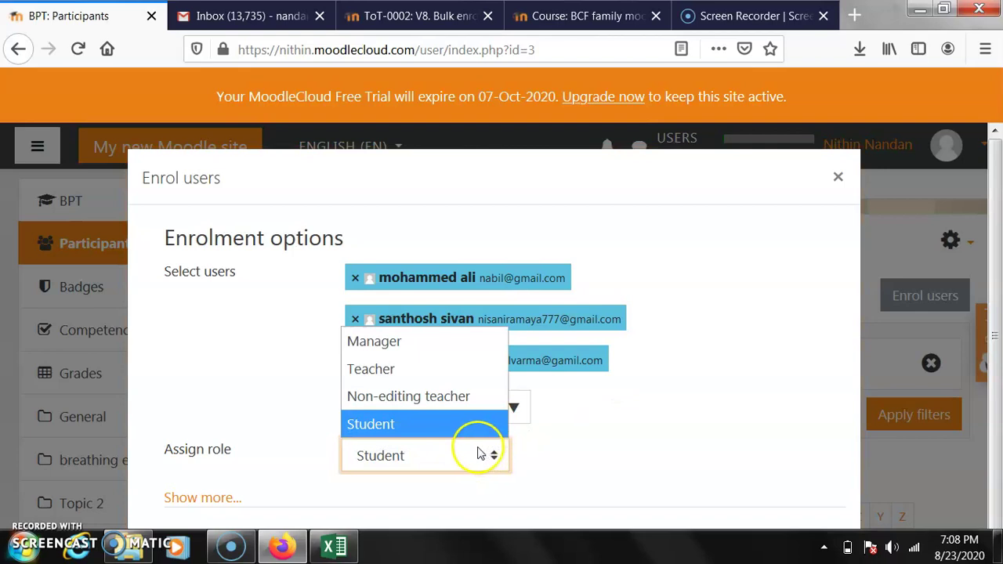
click(402, 428)
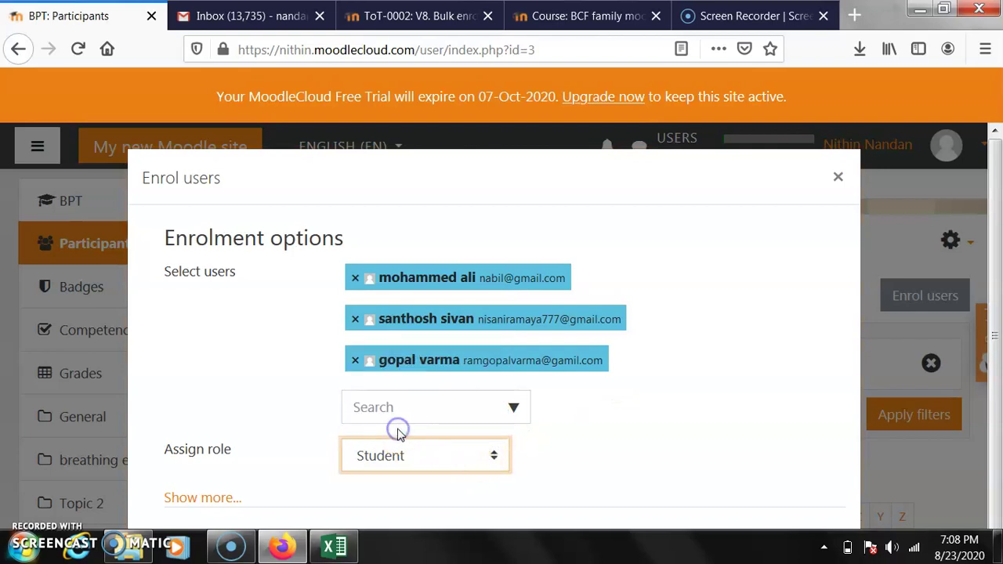
click(593, 450)
scroll(619, 469, down, 1)
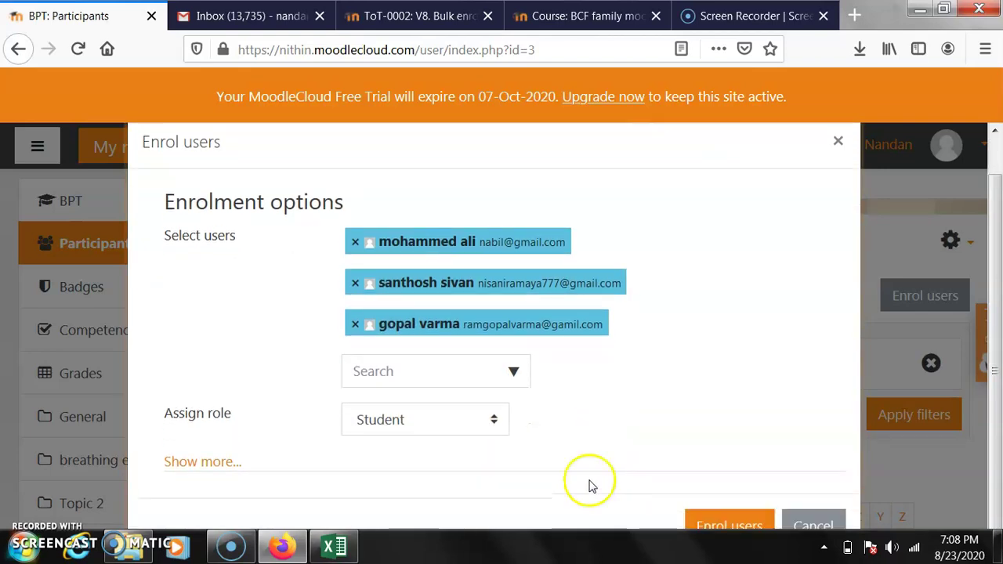
click(729, 525)
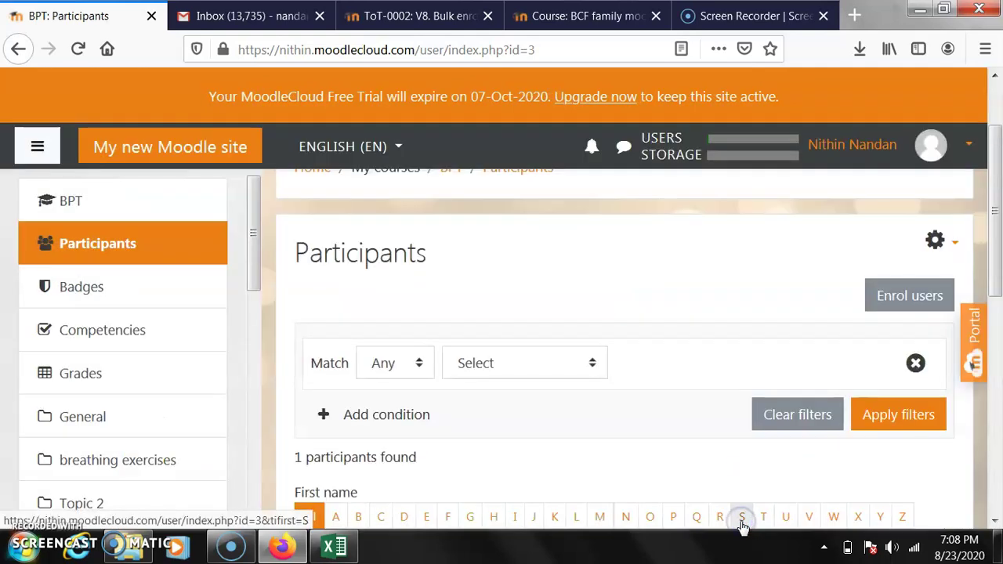
scroll(606, 421, down, 5)
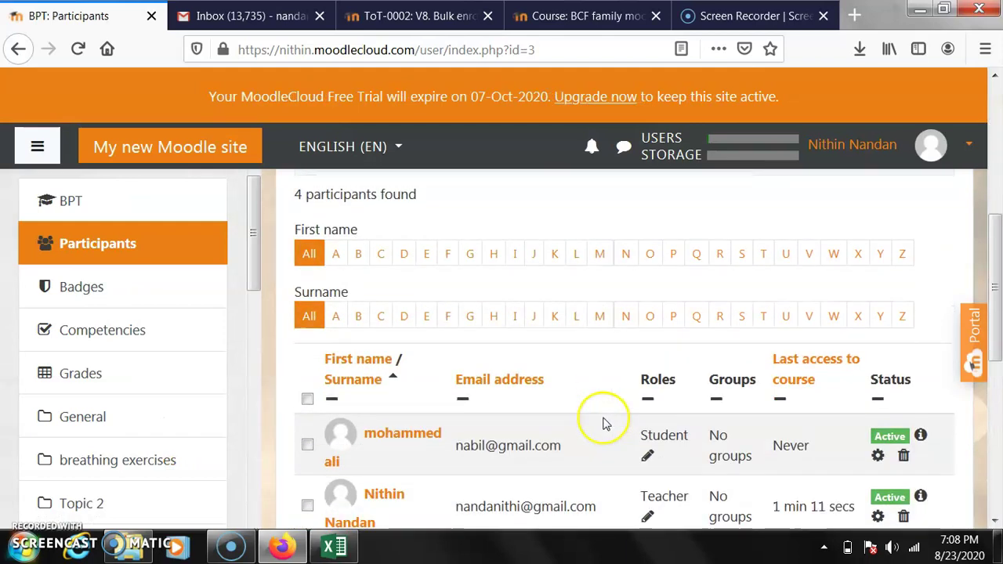
scroll(604, 423, down, 2)
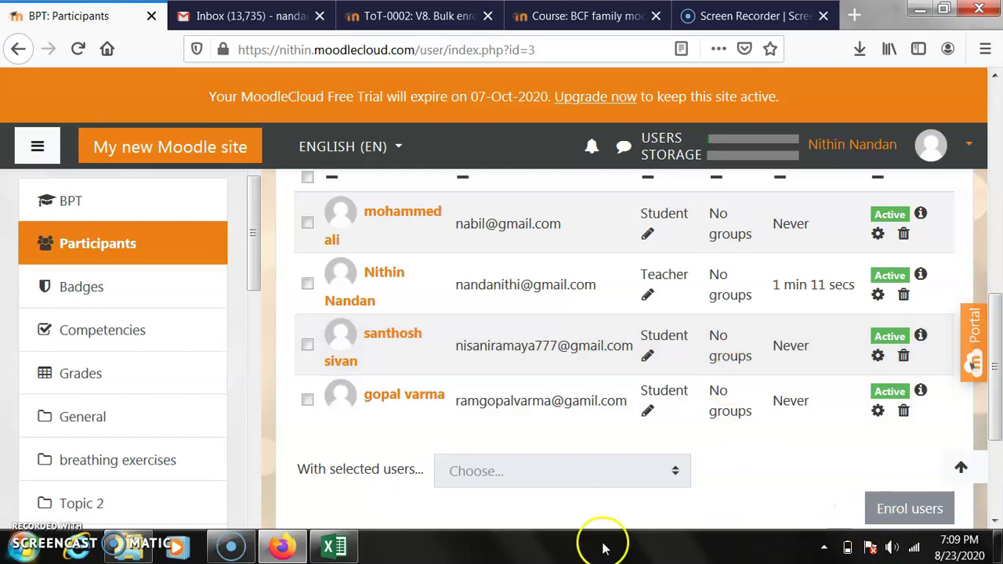
Step: Examine the bulk actions available for the last two students in the participants list and deselect both students
click(306, 402)
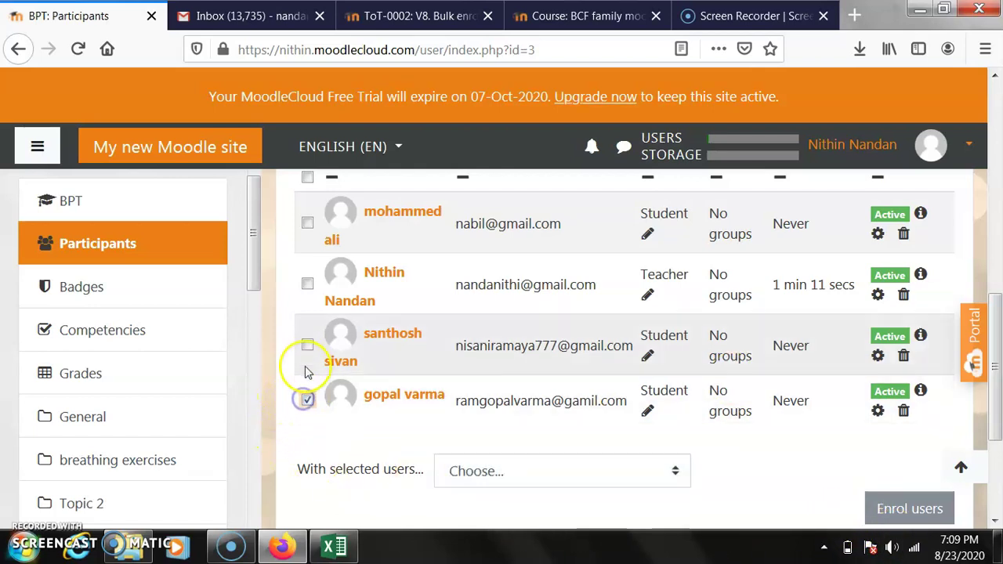
click(307, 348)
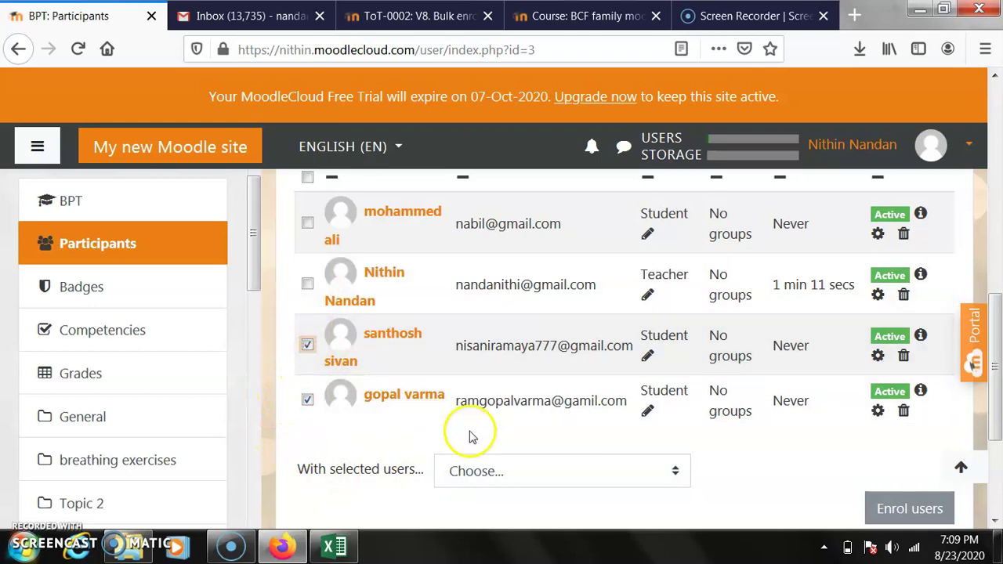
click(671, 474)
scroll(667, 329, down, 2)
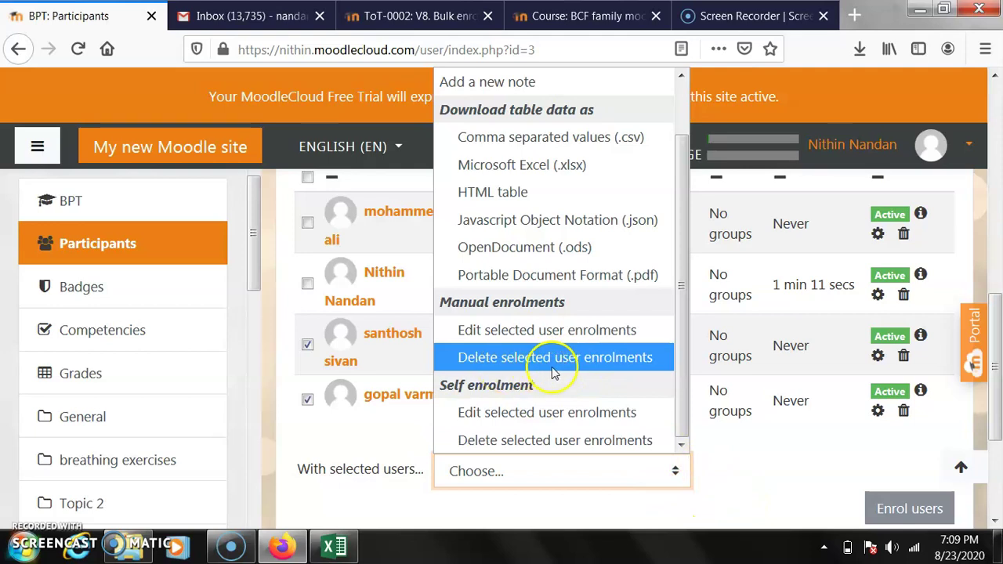
click(758, 500)
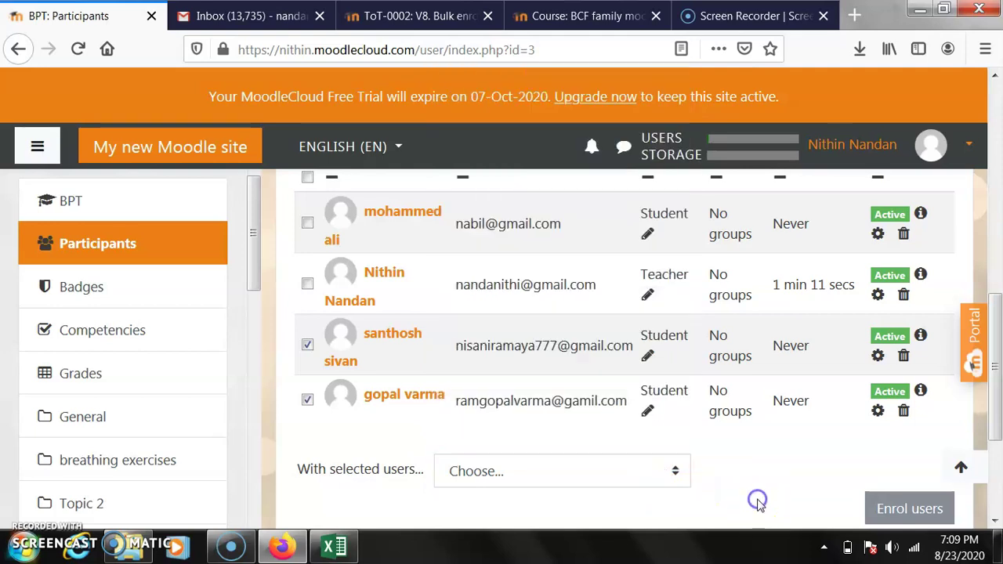
click(307, 400)
click(306, 345)
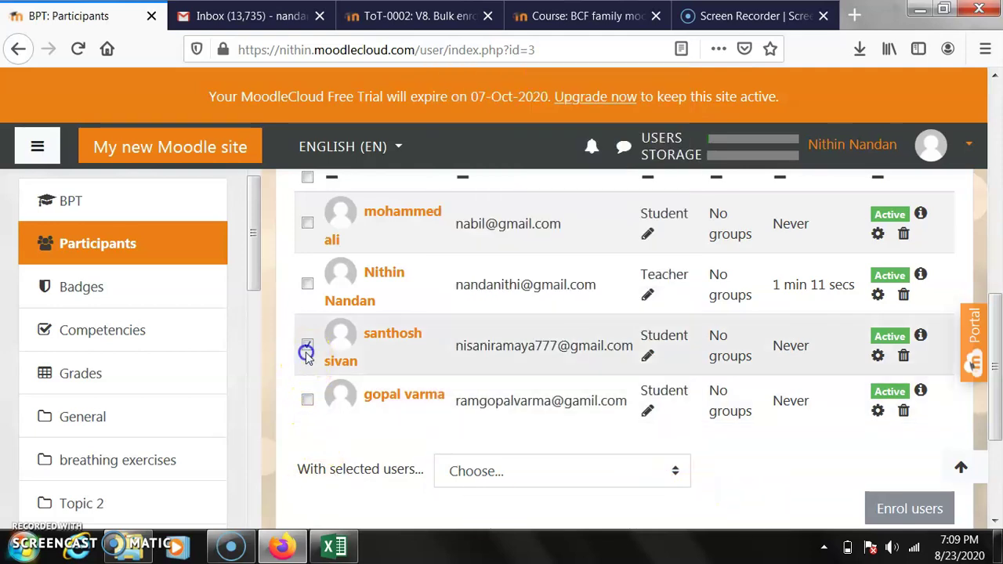
click(306, 349)
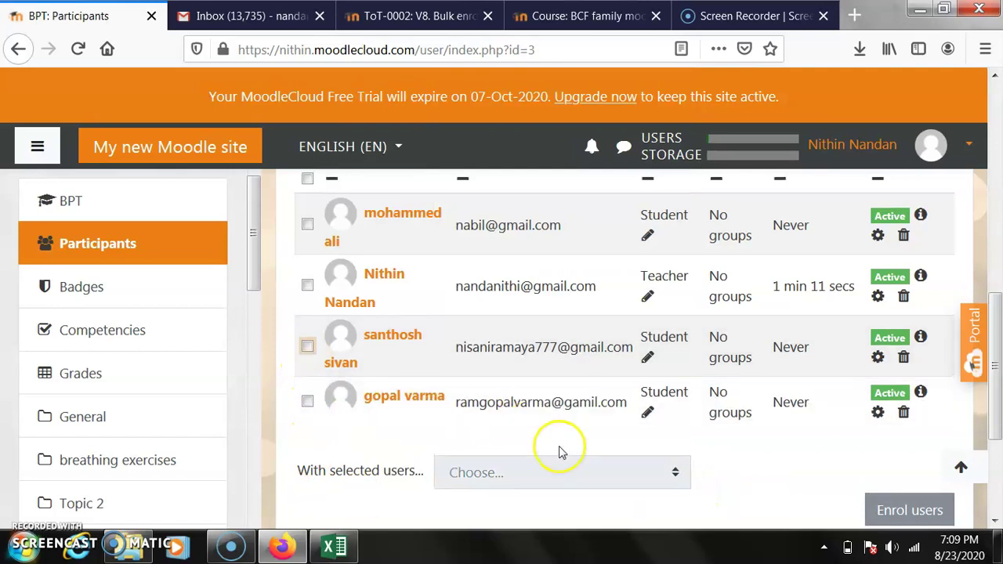
Step: Review the Bachelor of Physiotherapy participants page, including each participant's role, group and enrolment status
scroll(560, 448, up, 10)
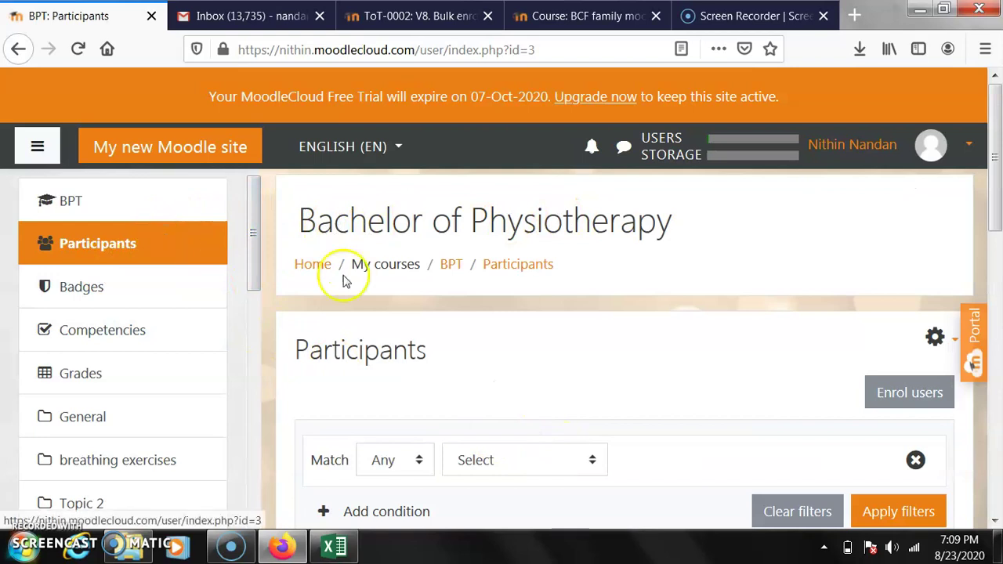
scroll(376, 290, down, 3)
scroll(549, 407, down, 3)
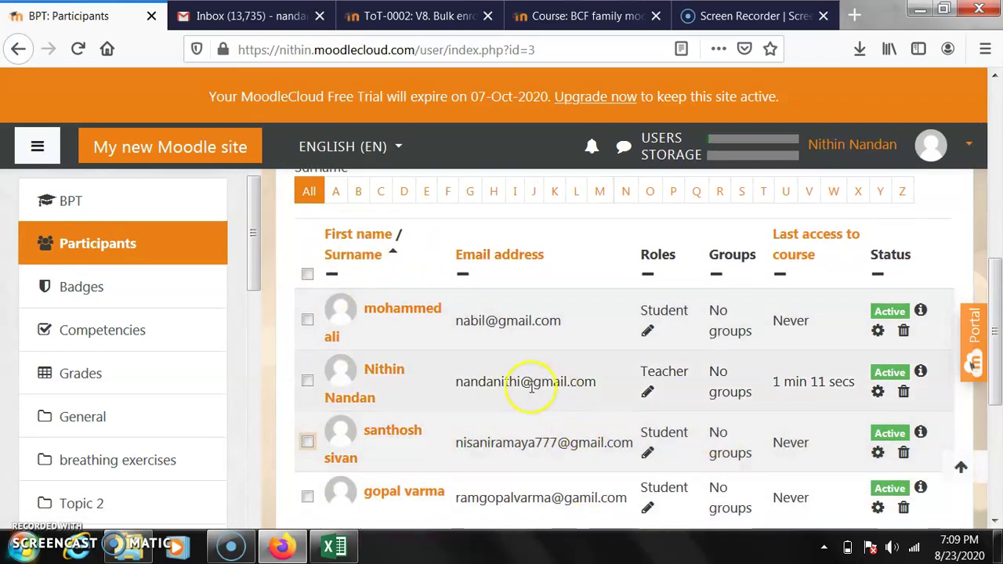
scroll(581, 431, up, 1)
scroll(583, 432, up, 5)
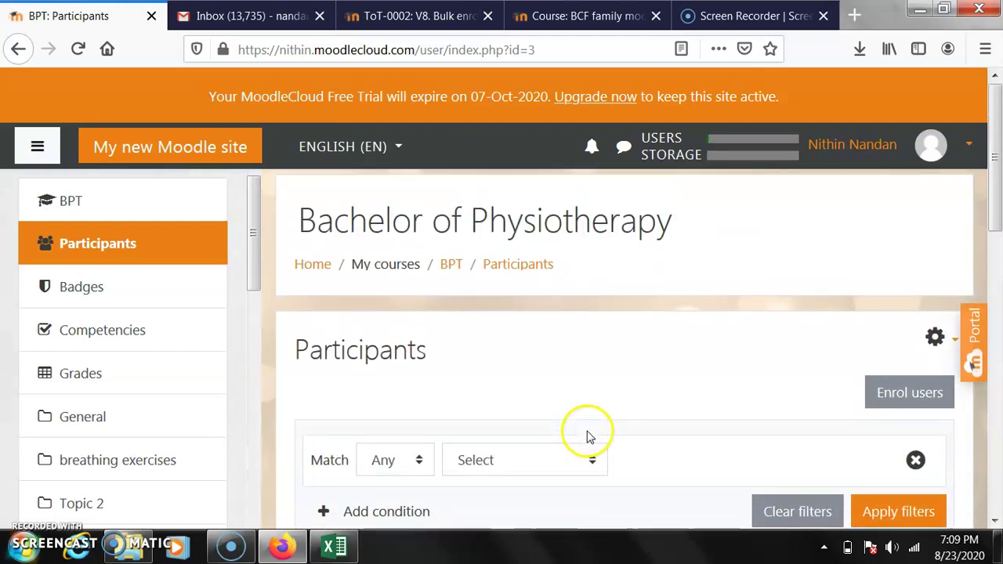